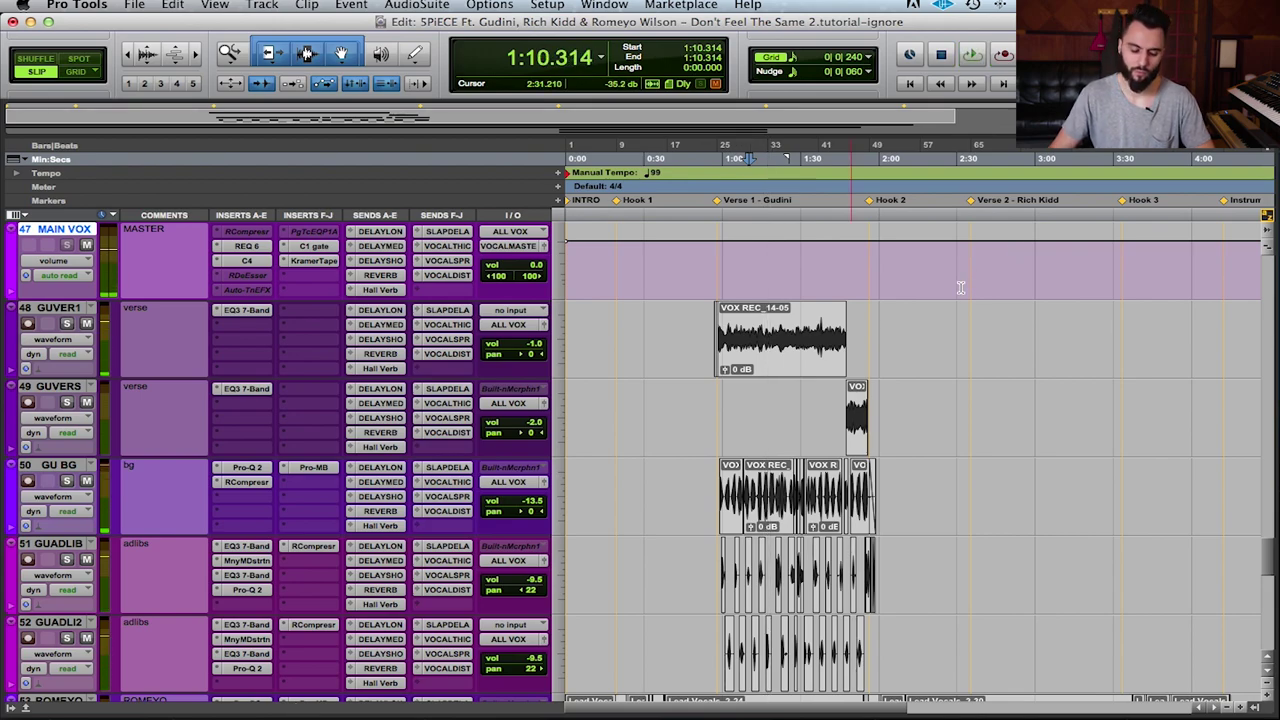
- Save the session, then open and close the EQ3 7-Band on the GUVER1 verse track to review its settings
key(super+s)
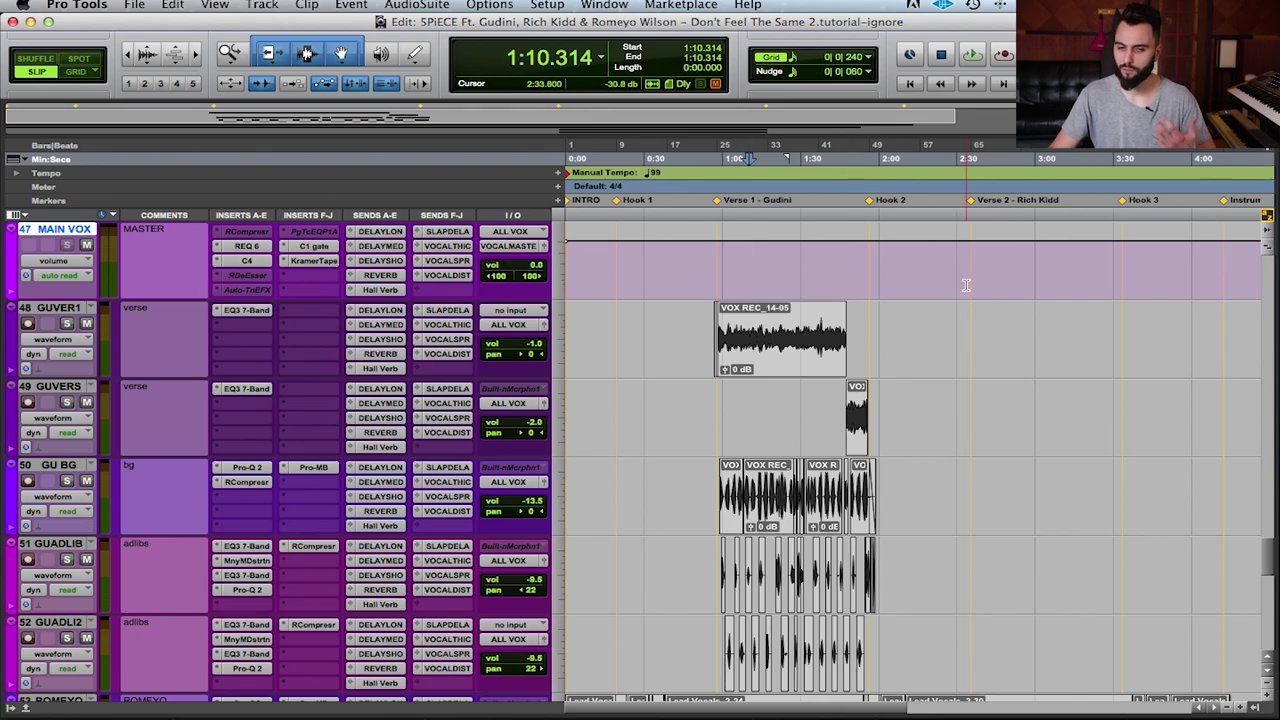
click(246, 310)
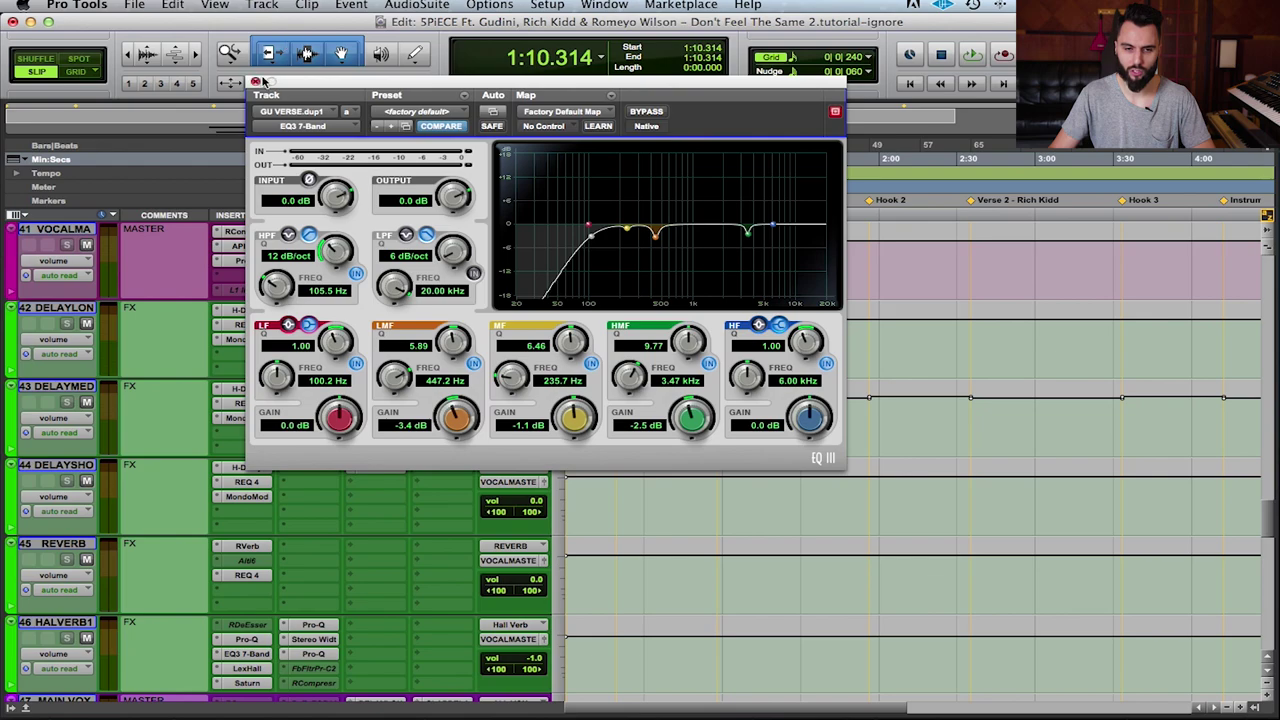
click(255, 81)
- Insert the Dyn3 Compressor/Limiter (mono) directly after the EQ3 7-Band on GUVER1 and move its window aside
scroll(449, 390, down, 4)
scroll(449, 390, down, 5)
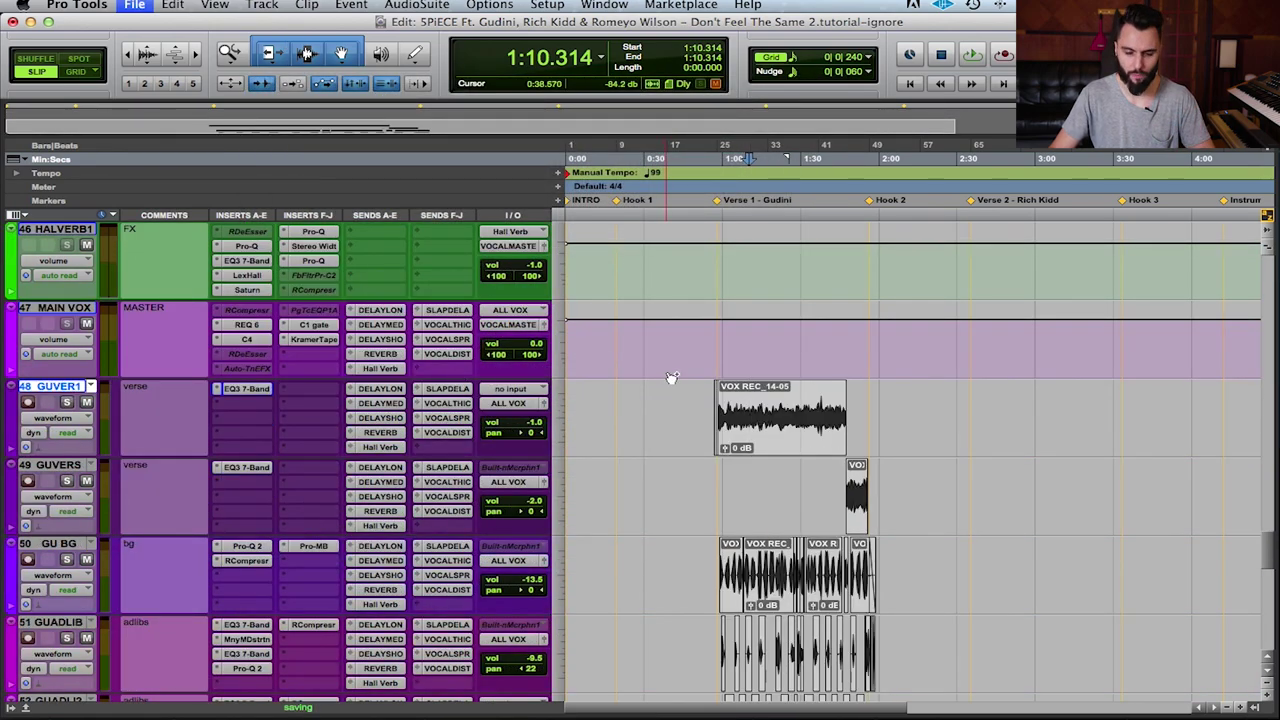
click(247, 405)
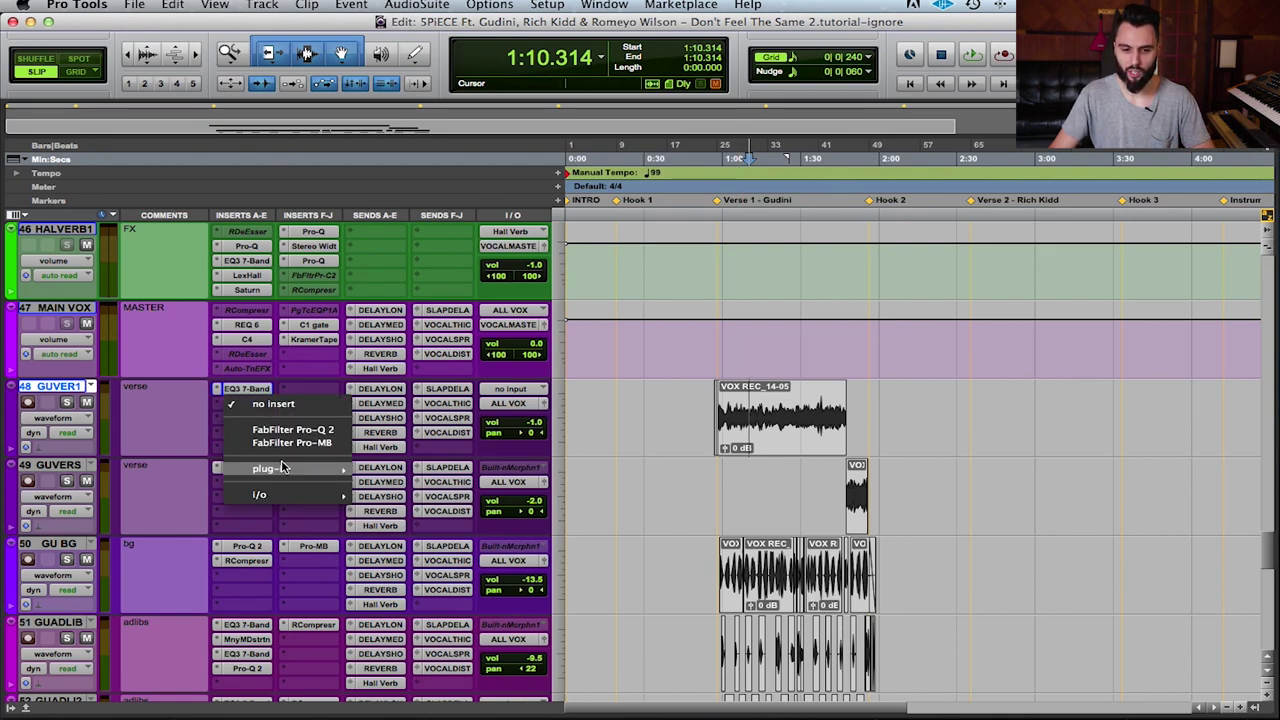
mouse_move(320, 470)
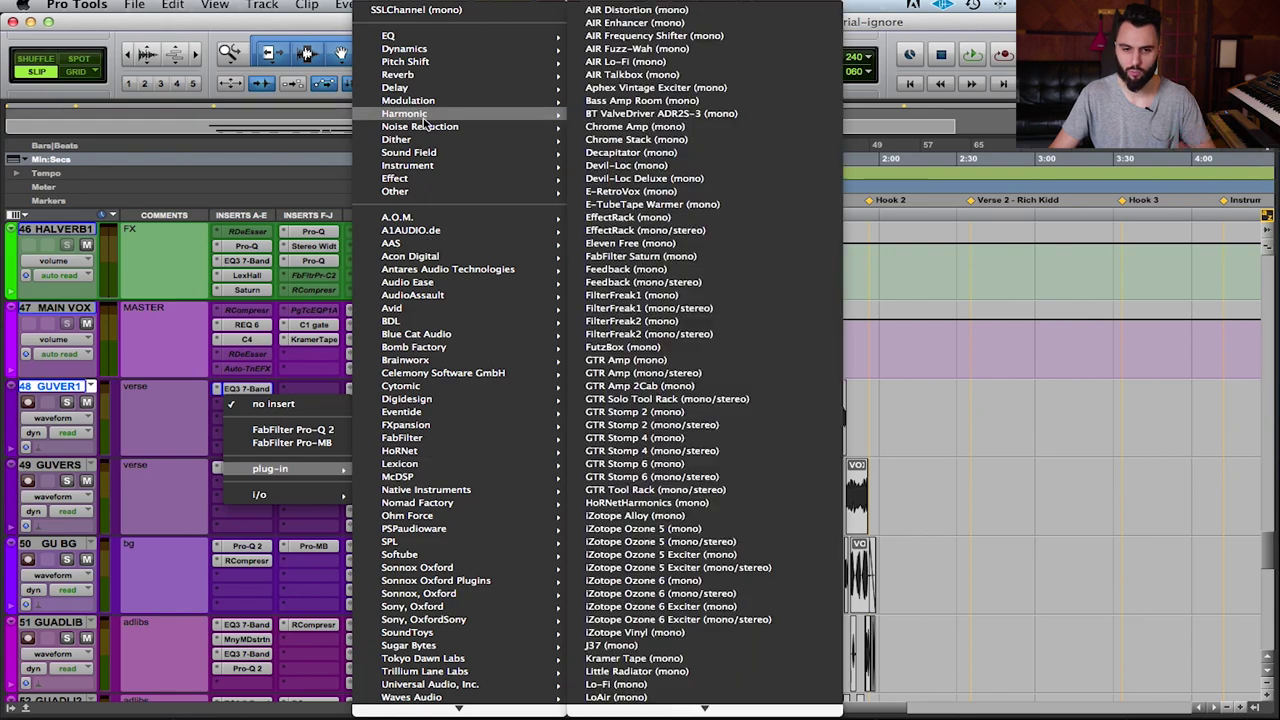
mouse_move(440, 50)
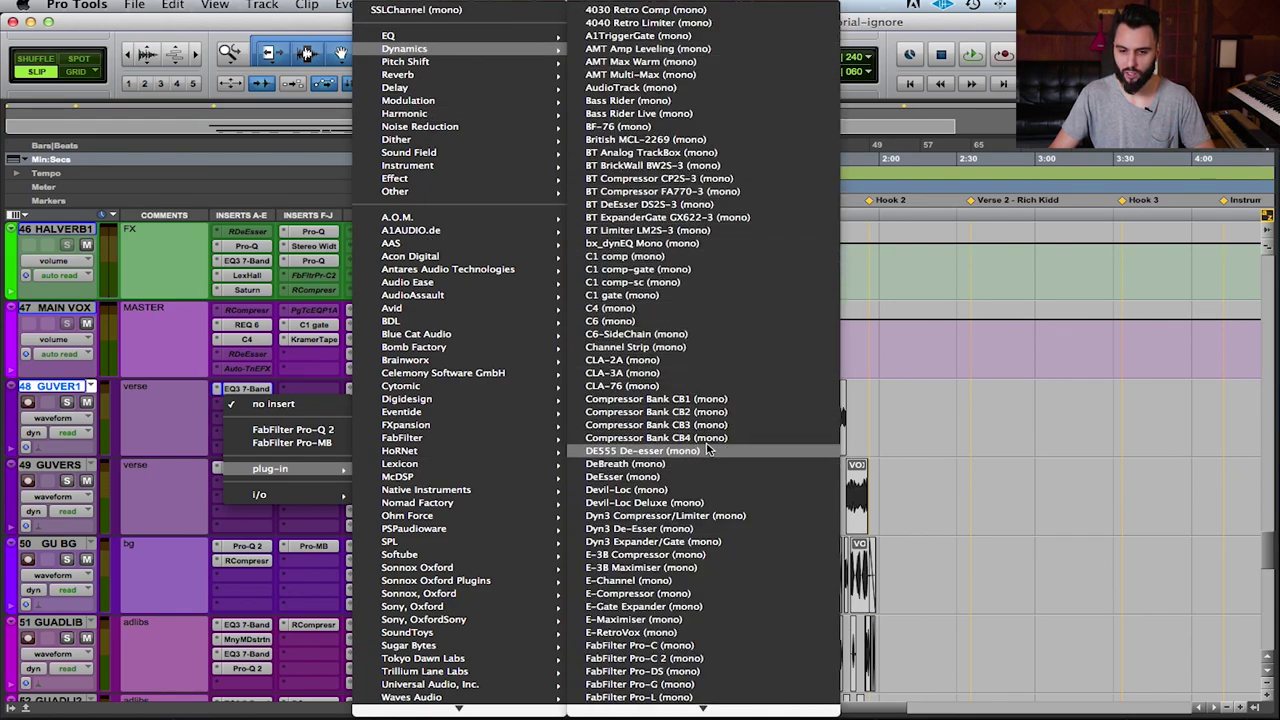
click(717, 515)
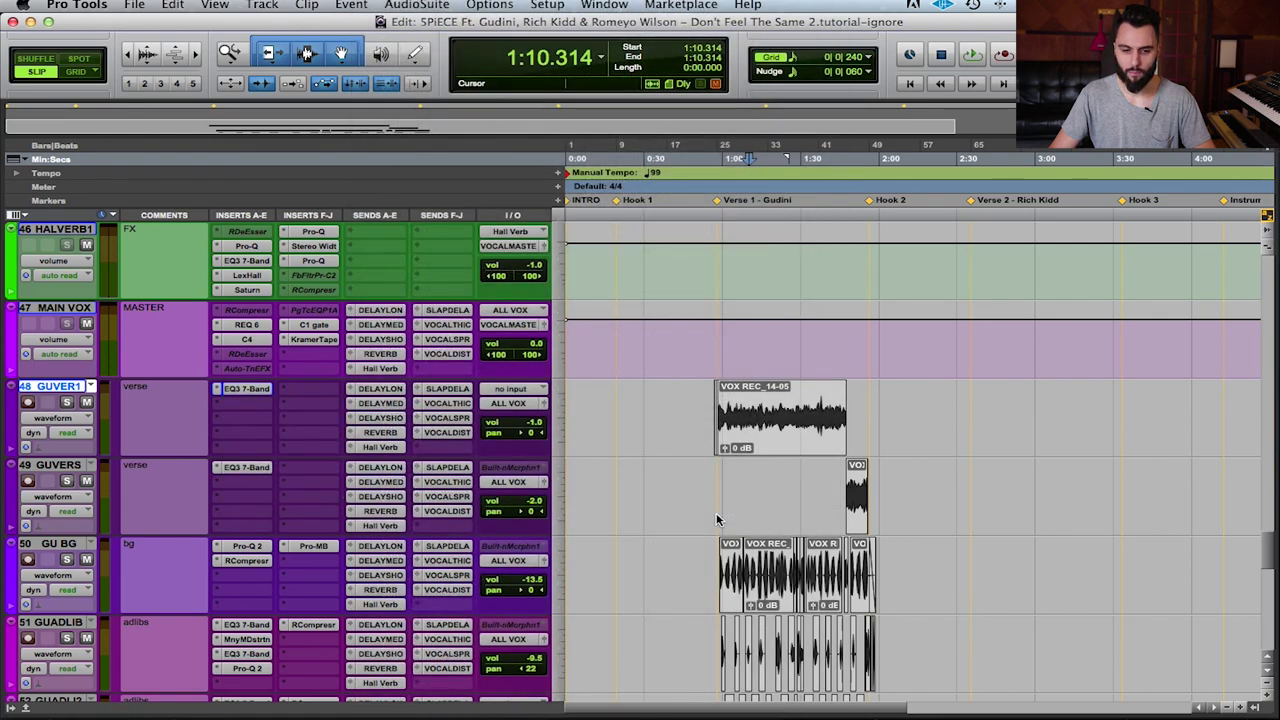
drag(537, 84, 455, 72)
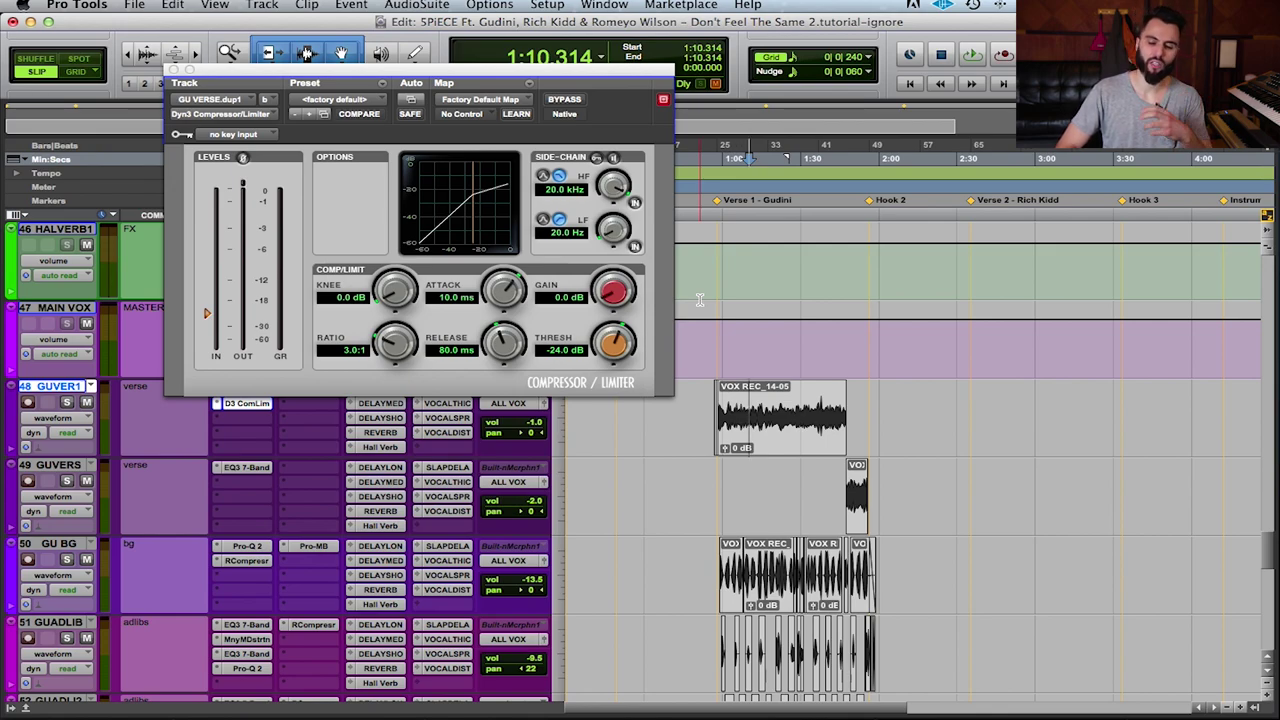
- Place the edit cursor at about 1:01.7 in the GUVER1 vocal and close the compressor window
click(765, 441)
scroll(765, 441, up, 6)
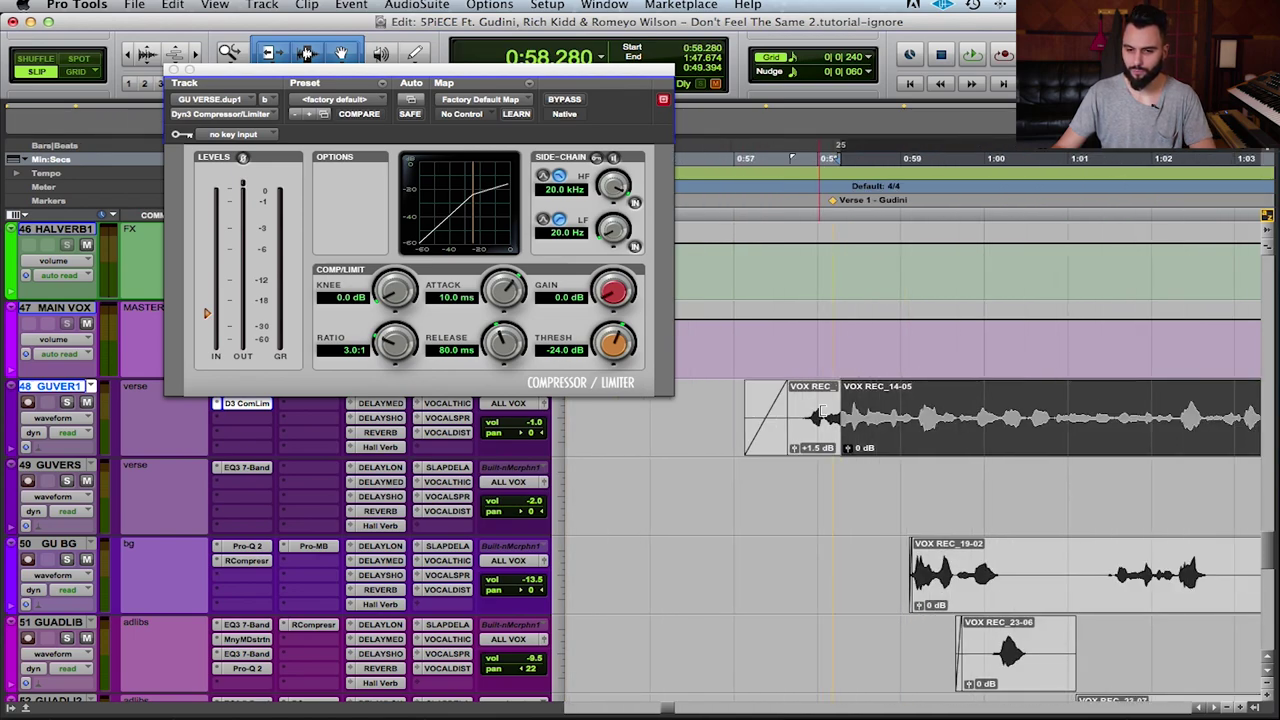
click(729, 415)
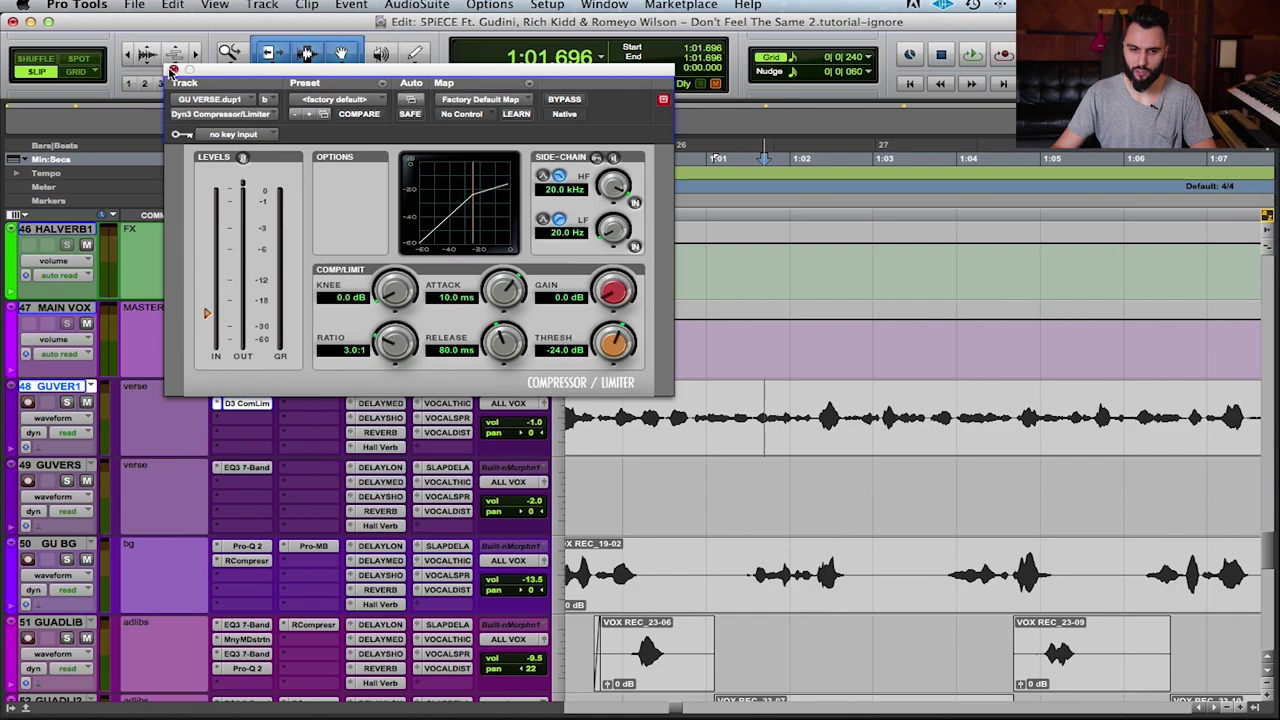
click(173, 70)
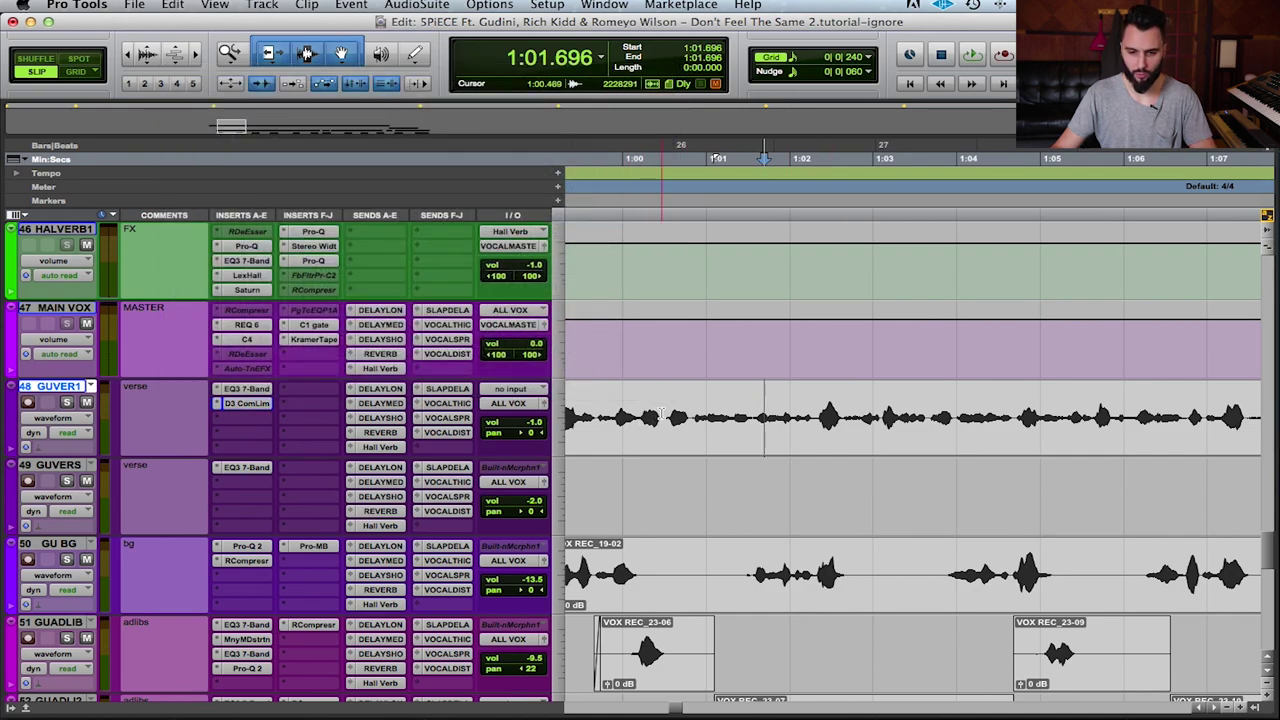
- Enlarge the waveforms and compare GUVER1's loud peak near 1:02.3 with the quieter passage from about 1:00.86 to 1:02.27
key(super+alt+bracketright)
drag(819, 410, 842, 406)
key(space)
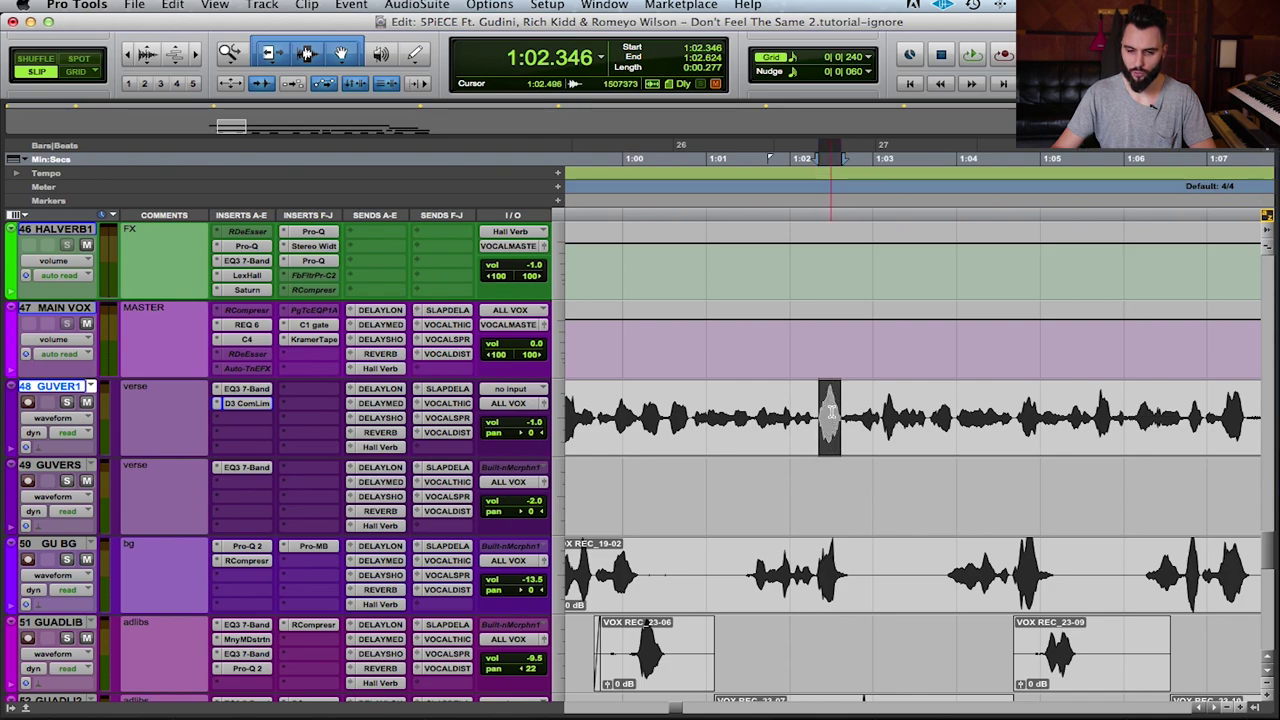
drag(814, 420, 695, 425)
key(space)
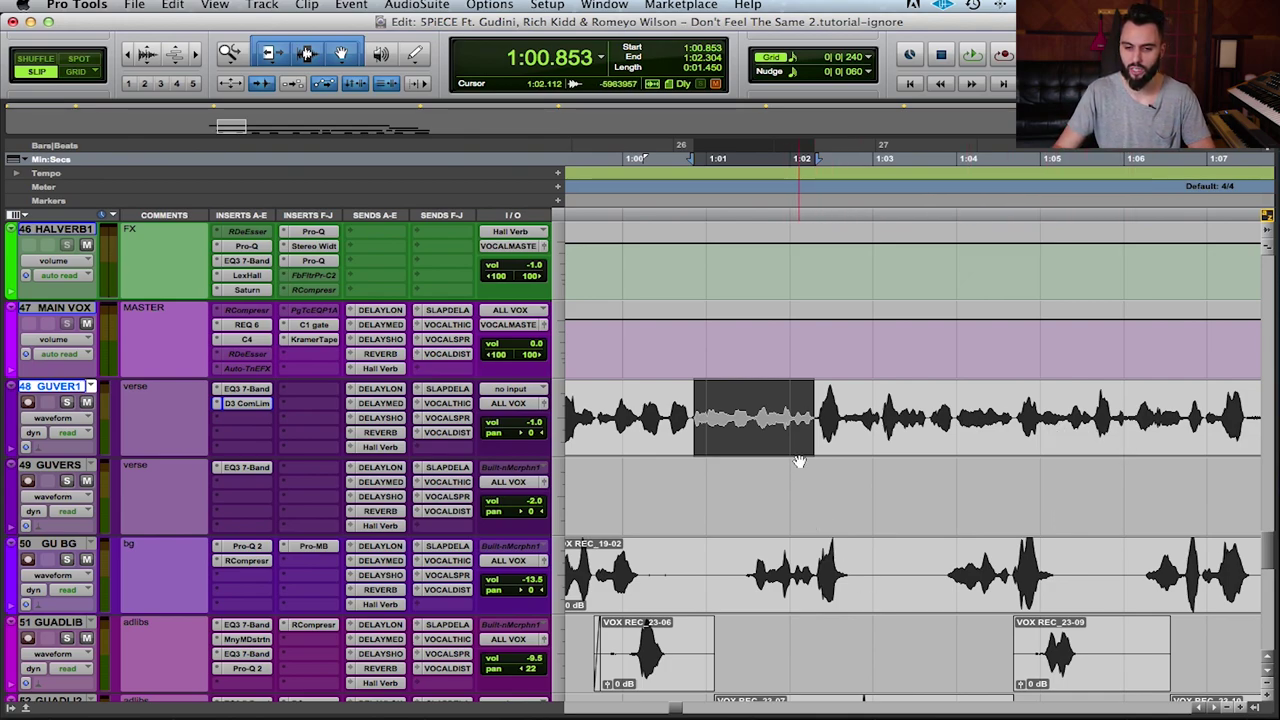
click(706, 408)
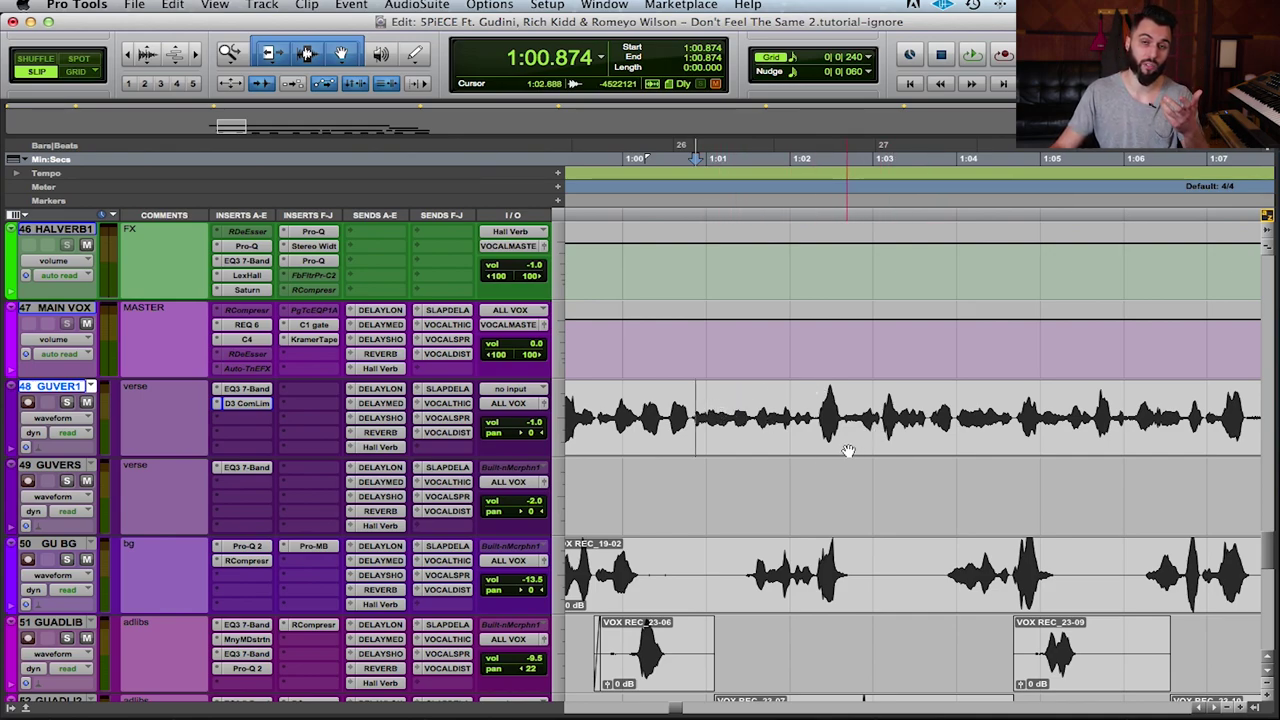
drag(818, 410, 843, 410)
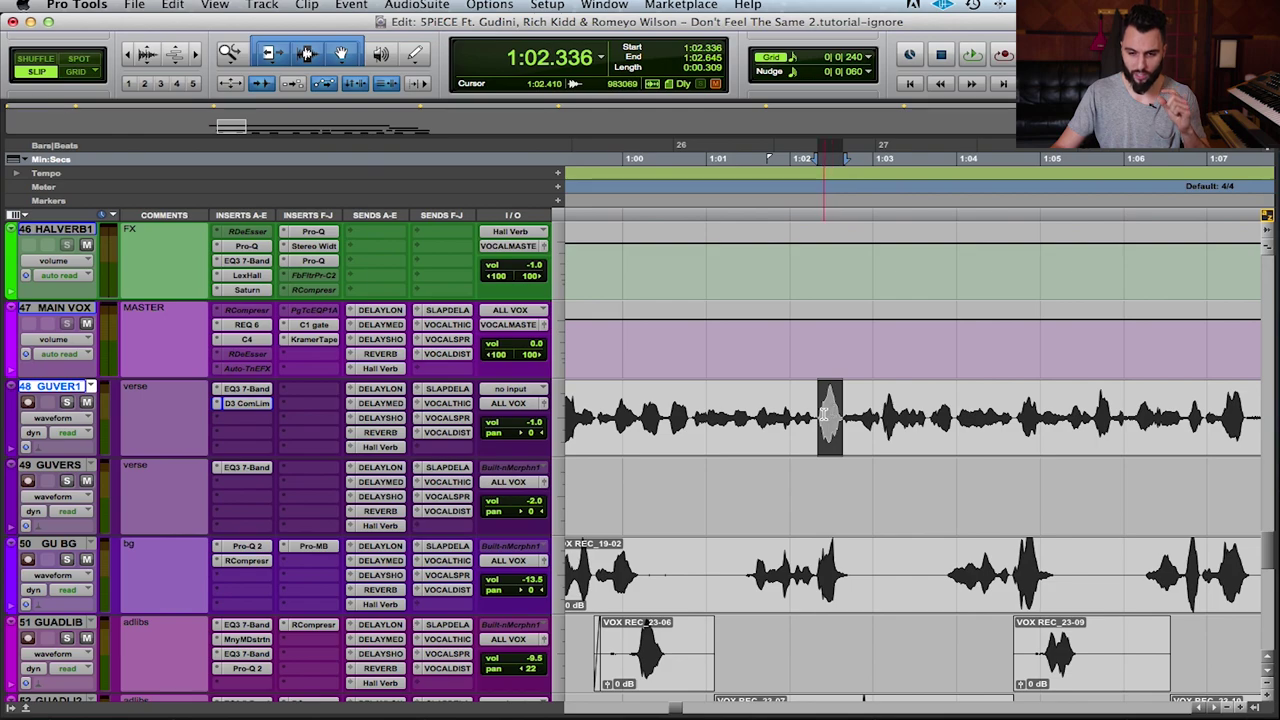
drag(695, 410, 812, 405)
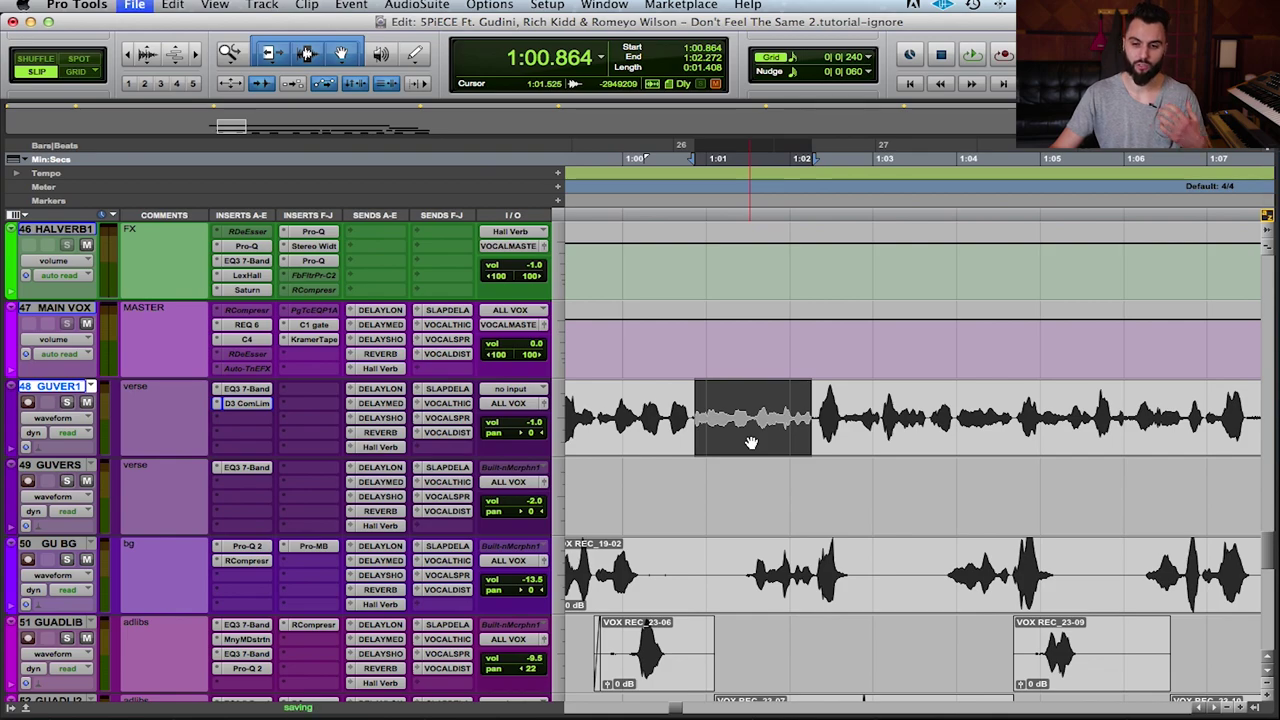
- Select the whole VOX REC_14-05 clip on GUVER1 to view the full verse's dynamics
key(r)
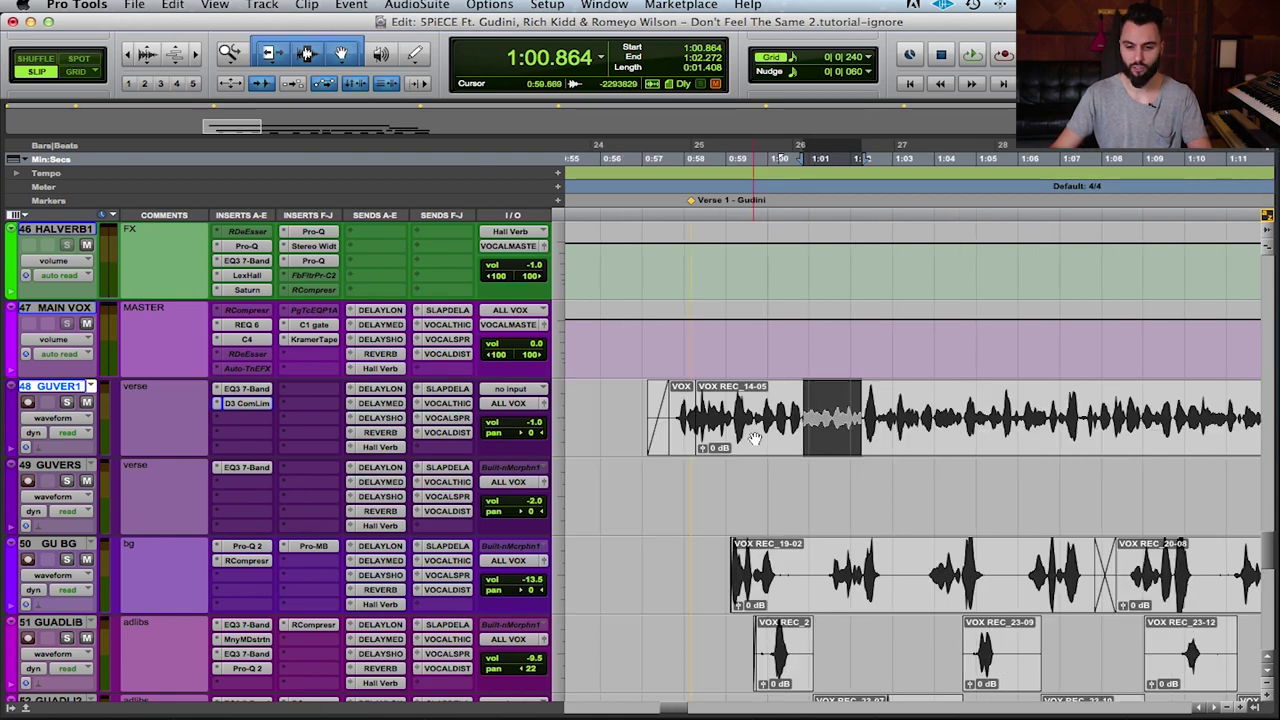
key(r)
key(r)
click(957, 438)
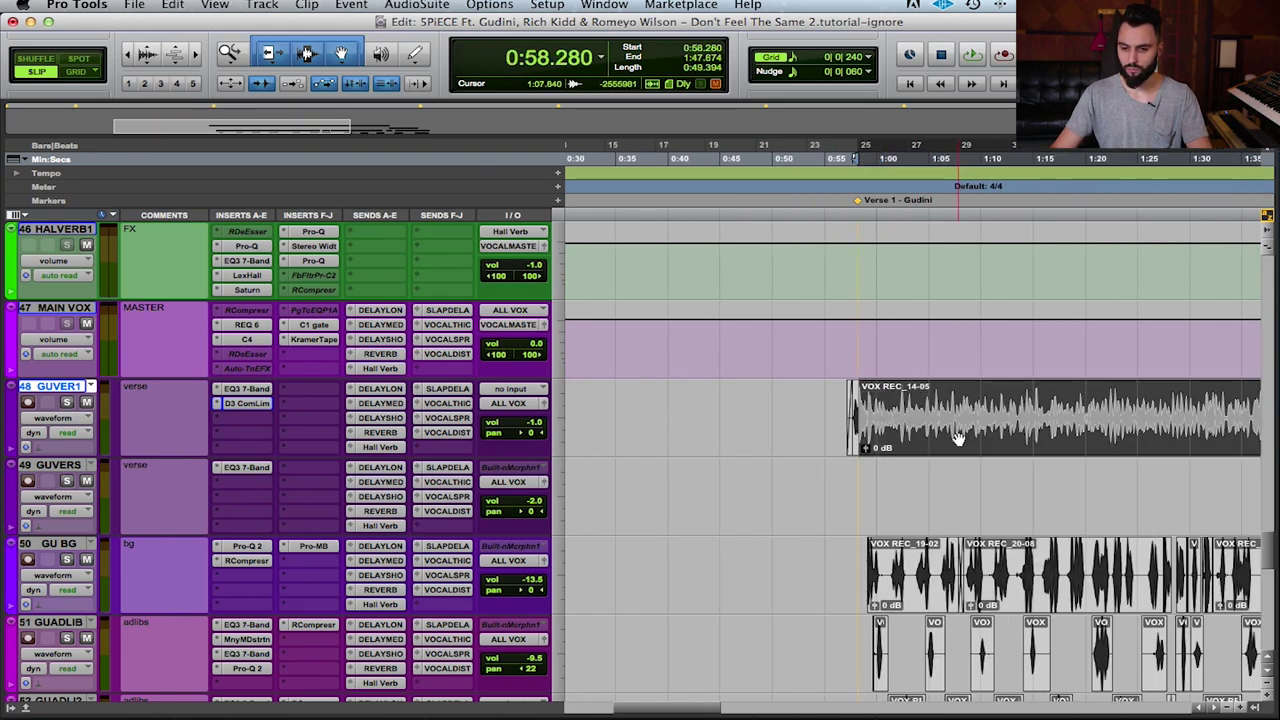
key(r)
- Reopen GUVER1's Dyn3 Compressor/Limiter and set its threshold to 0.0 dB and ratio to 2.0:1
click(247, 403)
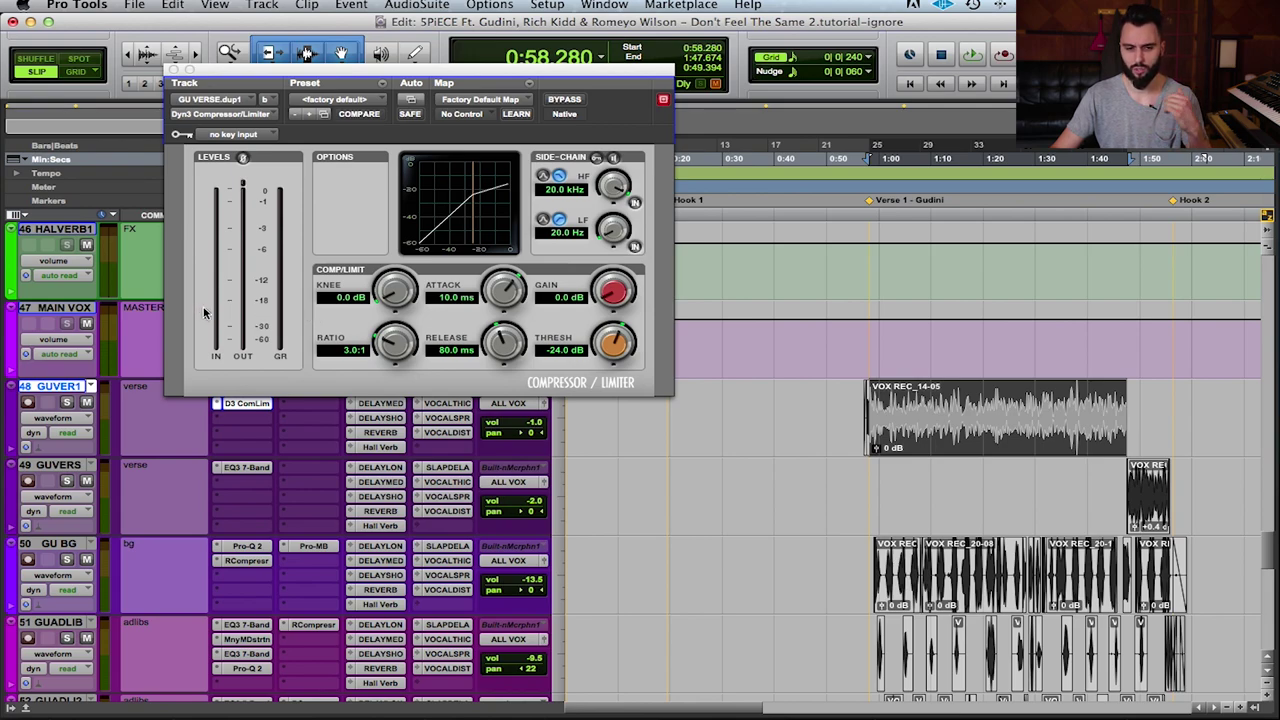
drag(207, 316, 206, 188)
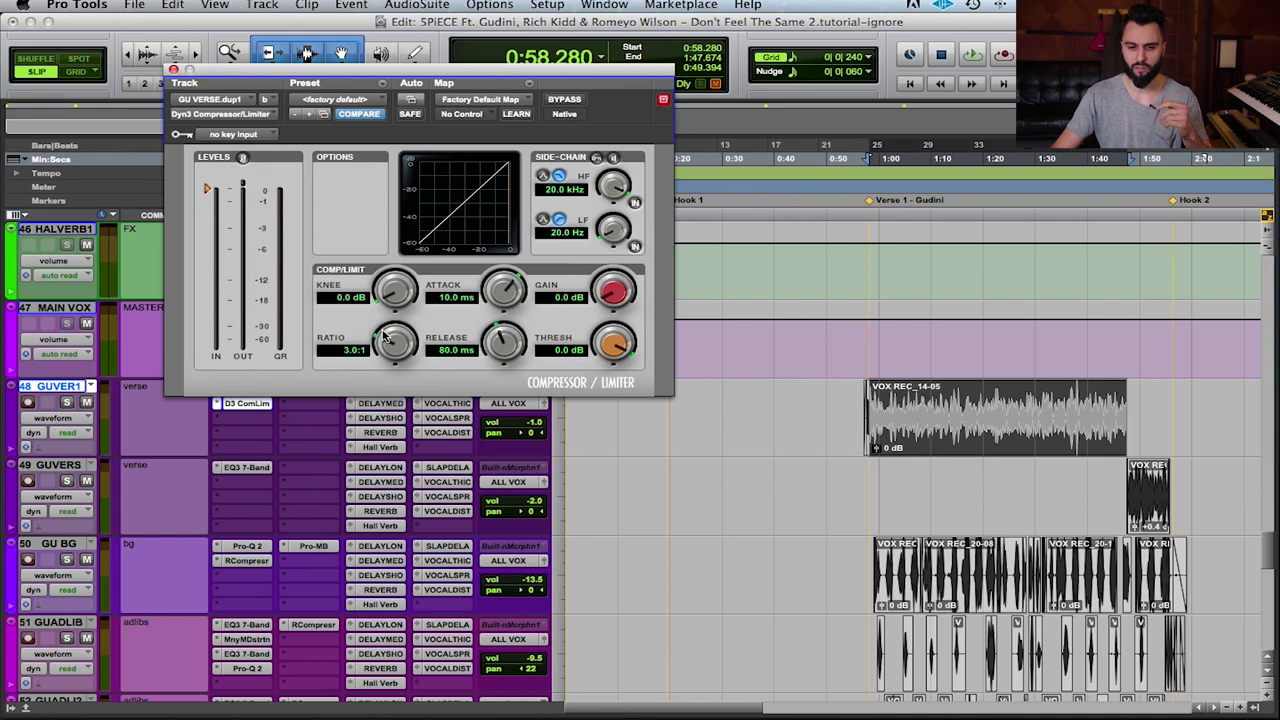
drag(393, 342, 392, 380)
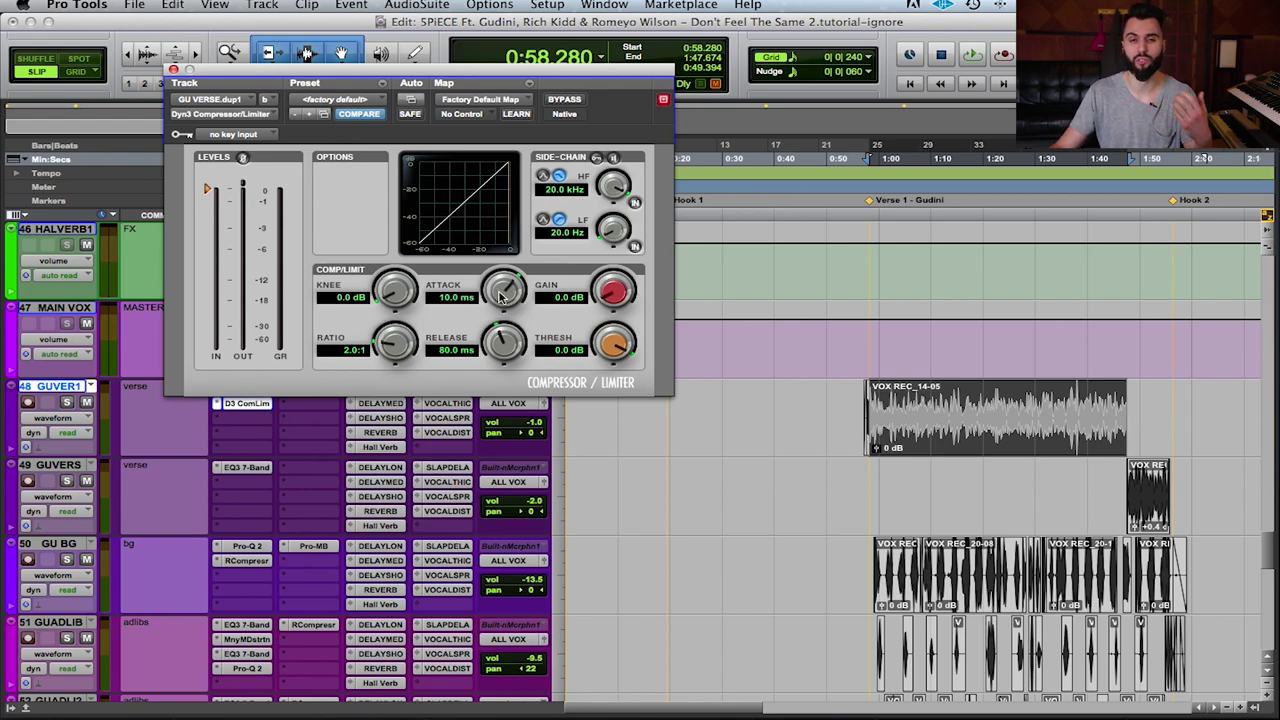
- Sweep the compressor's attack to 300 ms, down to 10 us, and back up to 300 ms
drag(497, 297, 508, 250)
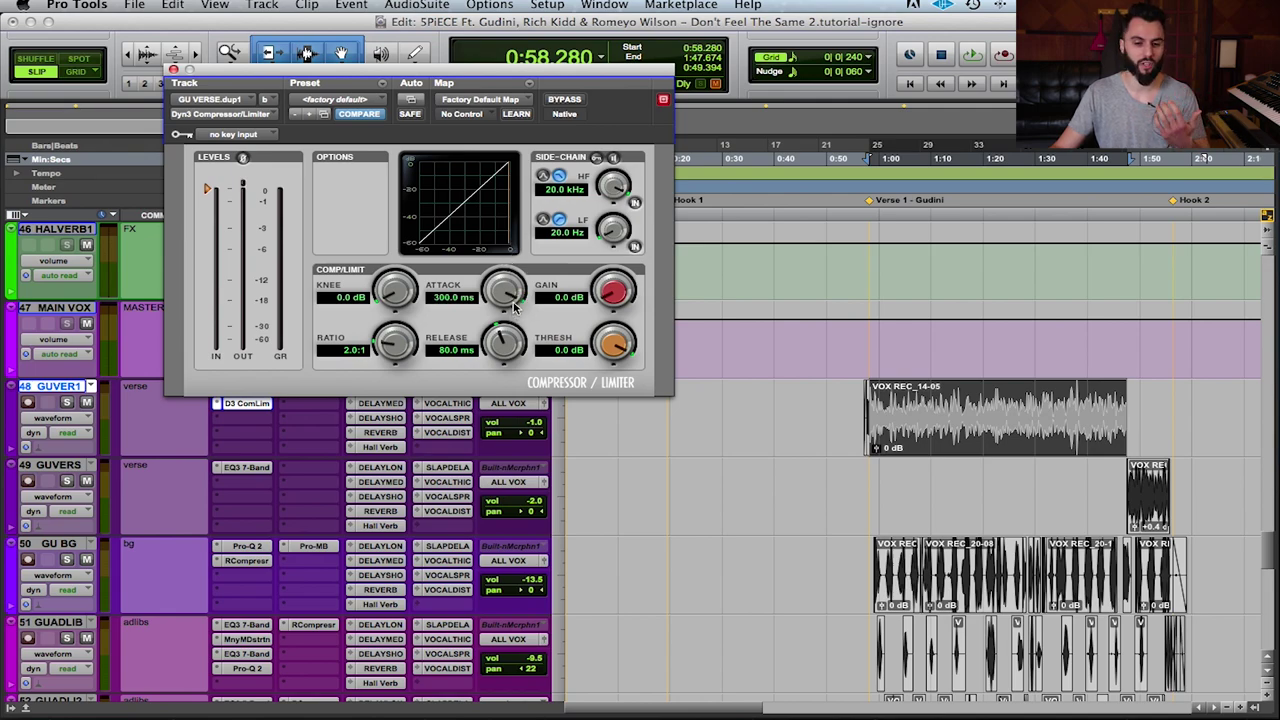
drag(505, 297, 522, 462)
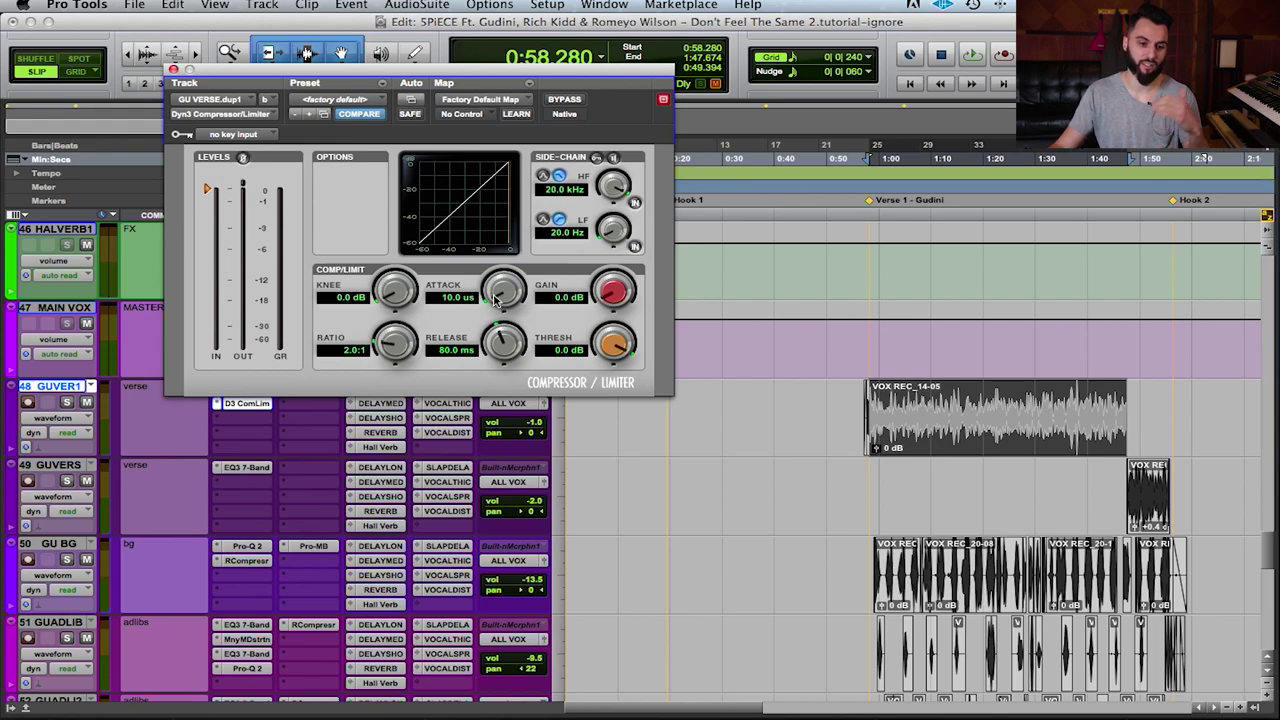
mouse_move(493, 305)
mouse_down()
mouse_move(510, 288)
mouse_move(516, 307)
mouse_move(493, 330)
mouse_up()
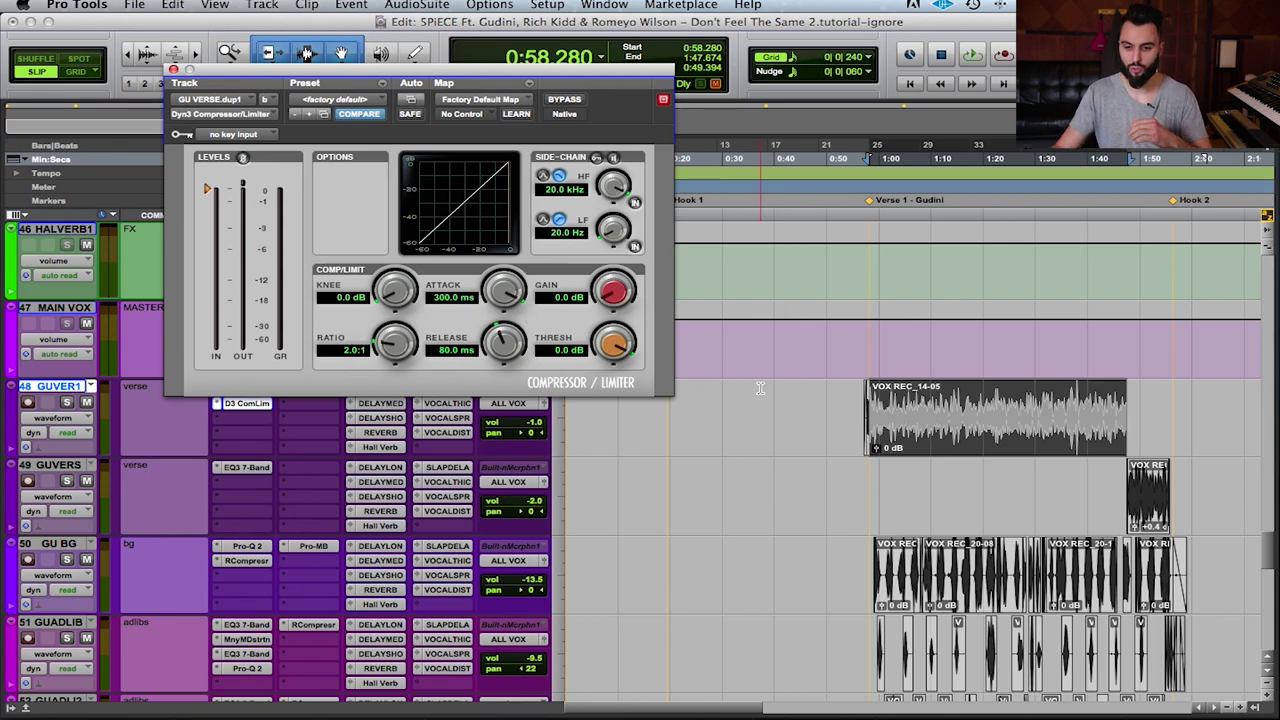
- Examine the GUVER1 vocal peak near 1:15.3 closely, selecting its loudest portion from about 1:15.318 to 1:15.370
click(956, 402)
key(super+bracketright)
key(super+bracketright)
key(super+bracketright)
key(super+bracketright)
key(super+bracketright)
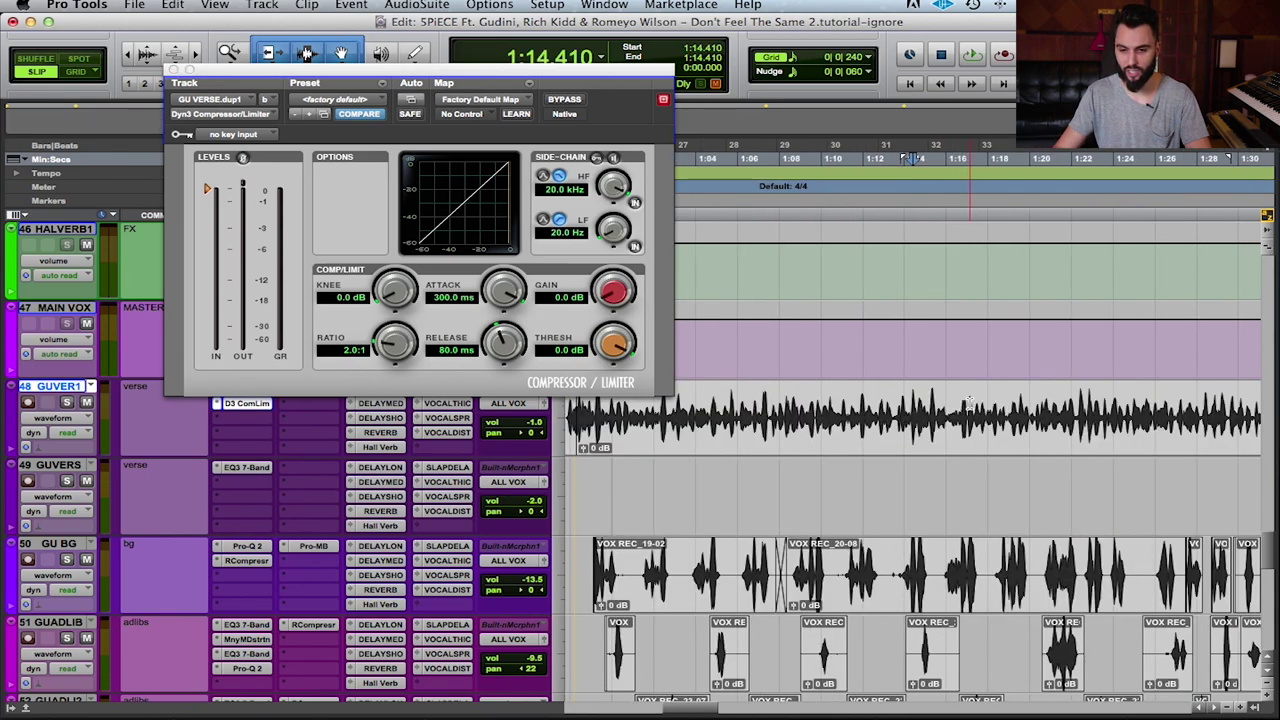
drag(1061, 399, 1068, 399)
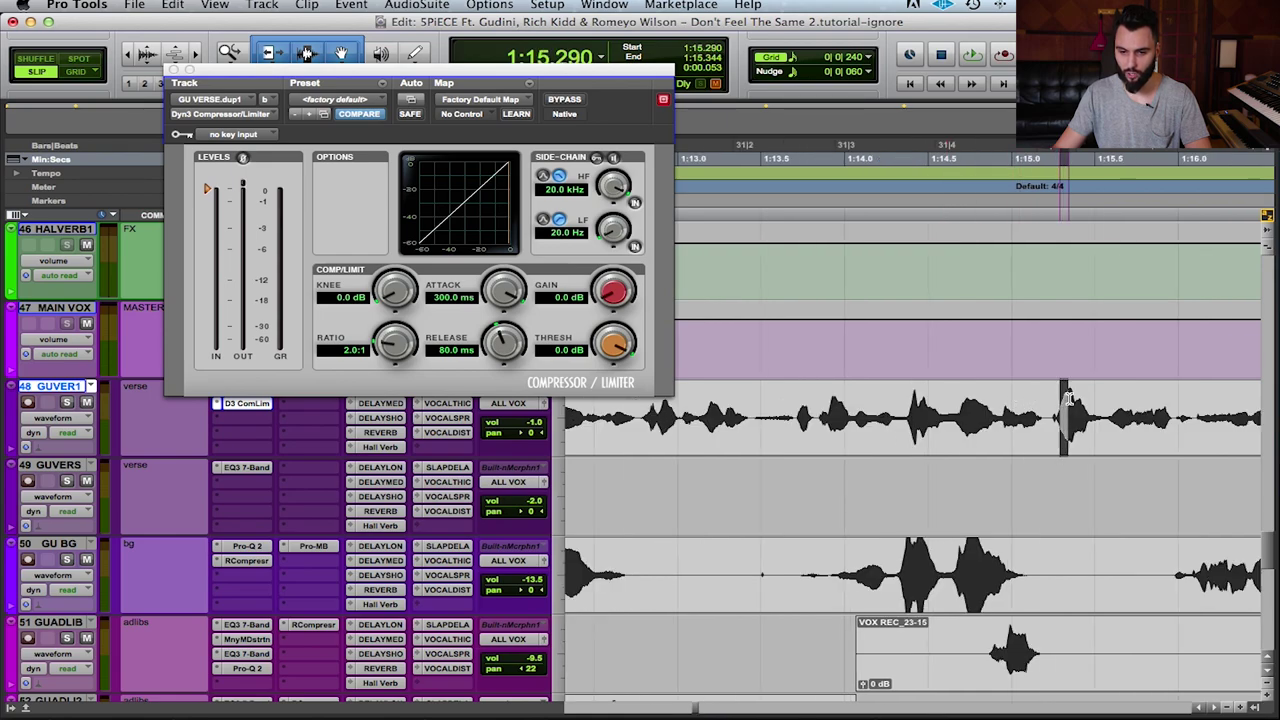
click(1076, 399)
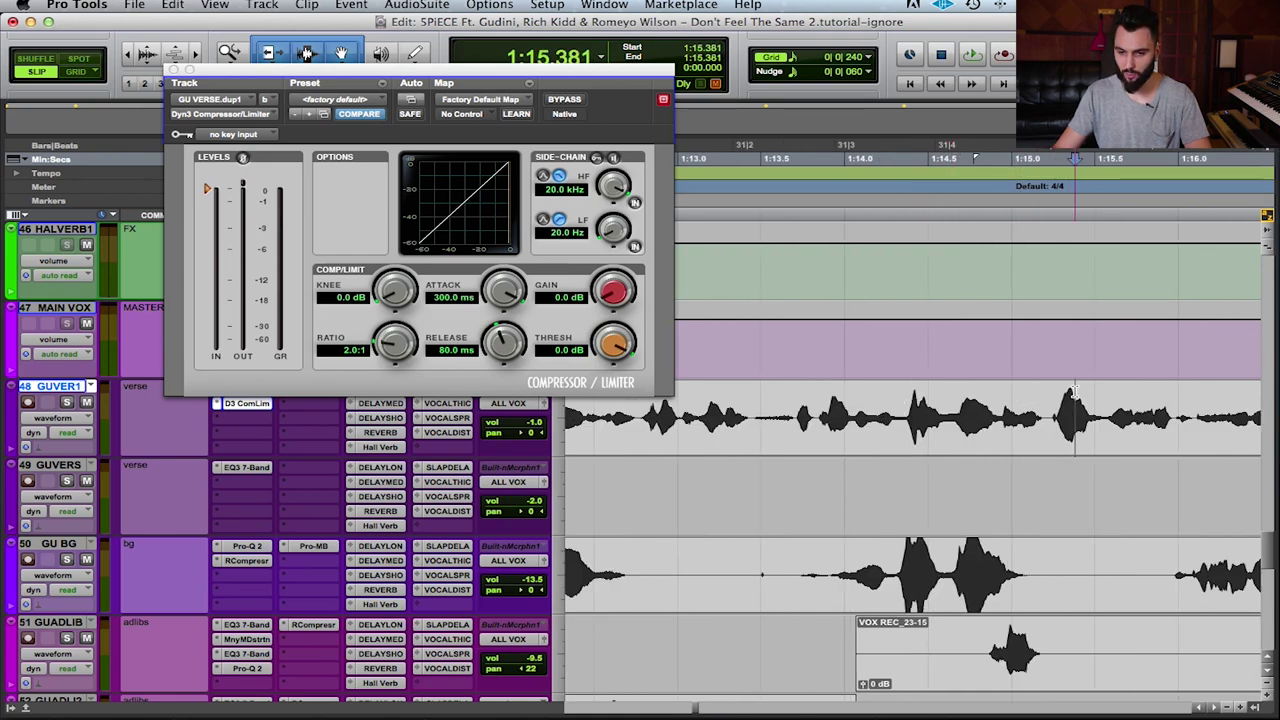
key(super+bracketright)
drag(870, 399, 905, 399)
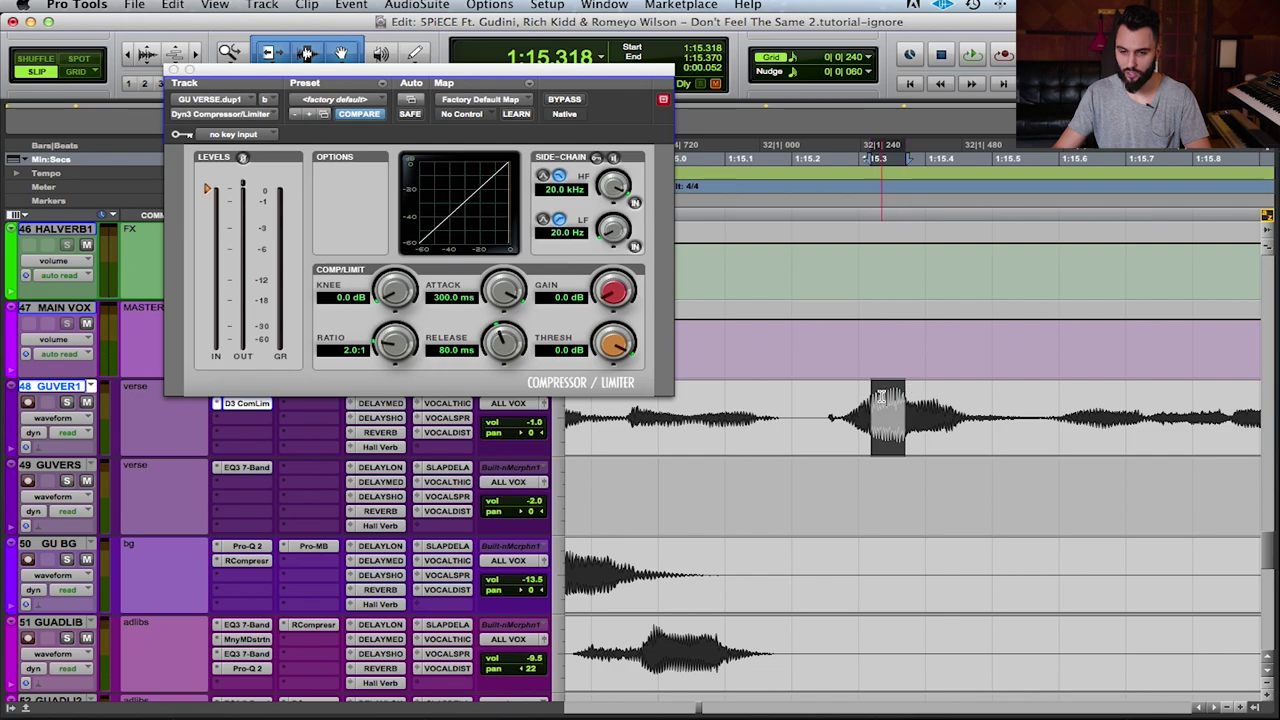
- Examine the adlib peak in clip VOX REC_23-15 on GUADLIB near 1:15, selecting its loud portion
key(super+bracketleft)
click(855, 648)
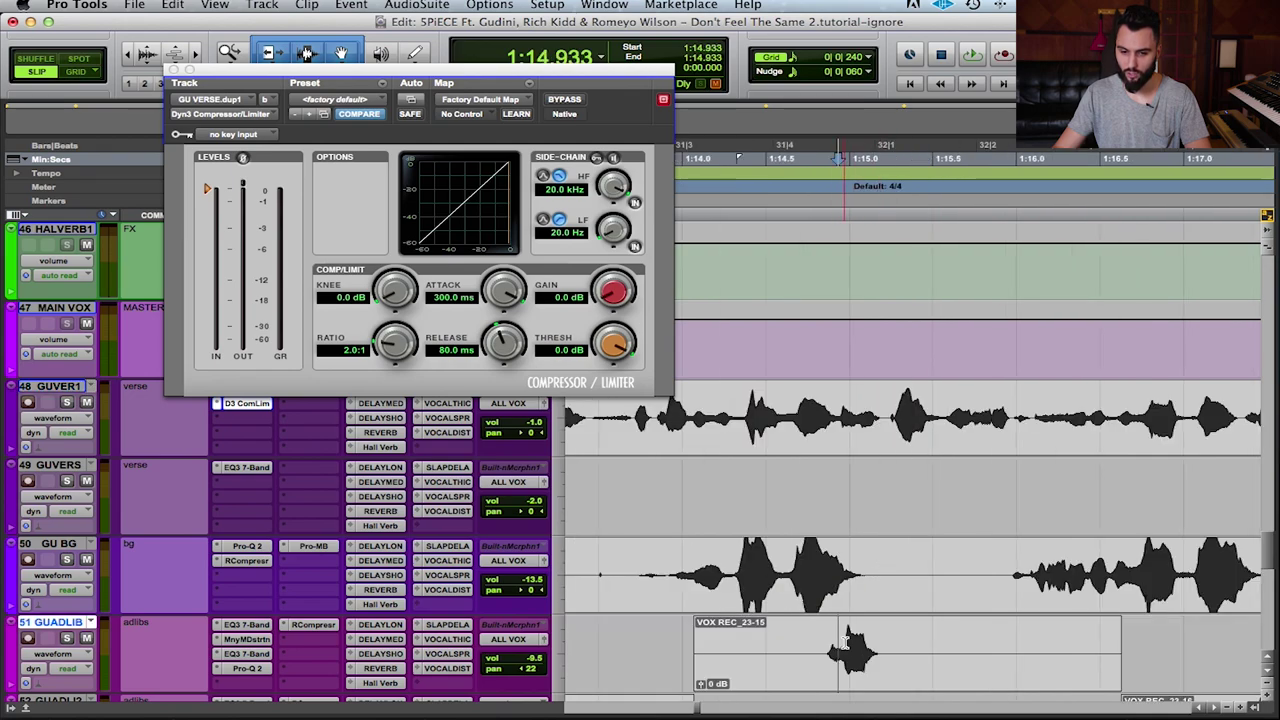
key(super+bracketright)
drag(928, 648, 1033, 632)
key(super+bracketleft)
key(super+bracketleft)
key(super+bracketleft)
- Place the edit cursor at about 1:15.27 on the GUVERS track and return to the full verse overview
click(937, 479)
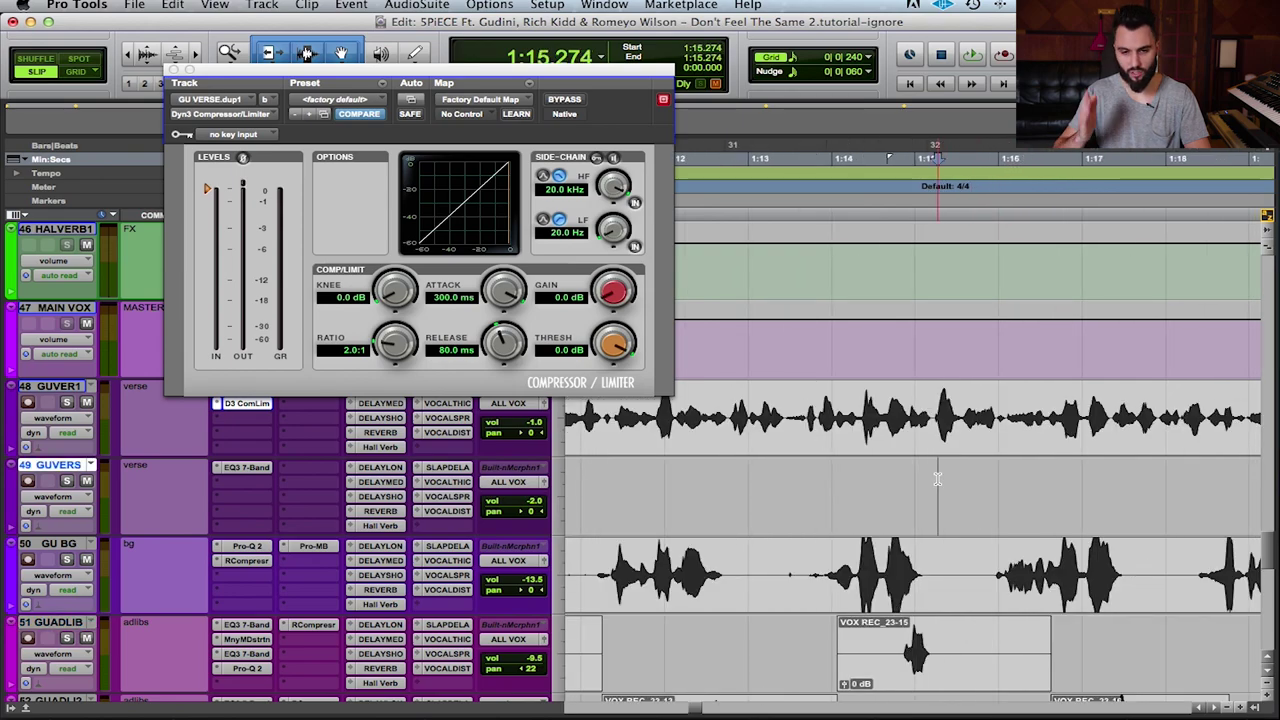
key(super+bracketleft)
key(super+bracketleft)
key(super+bracketleft)
key(super+bracketleft)
key(super+bracketleft)
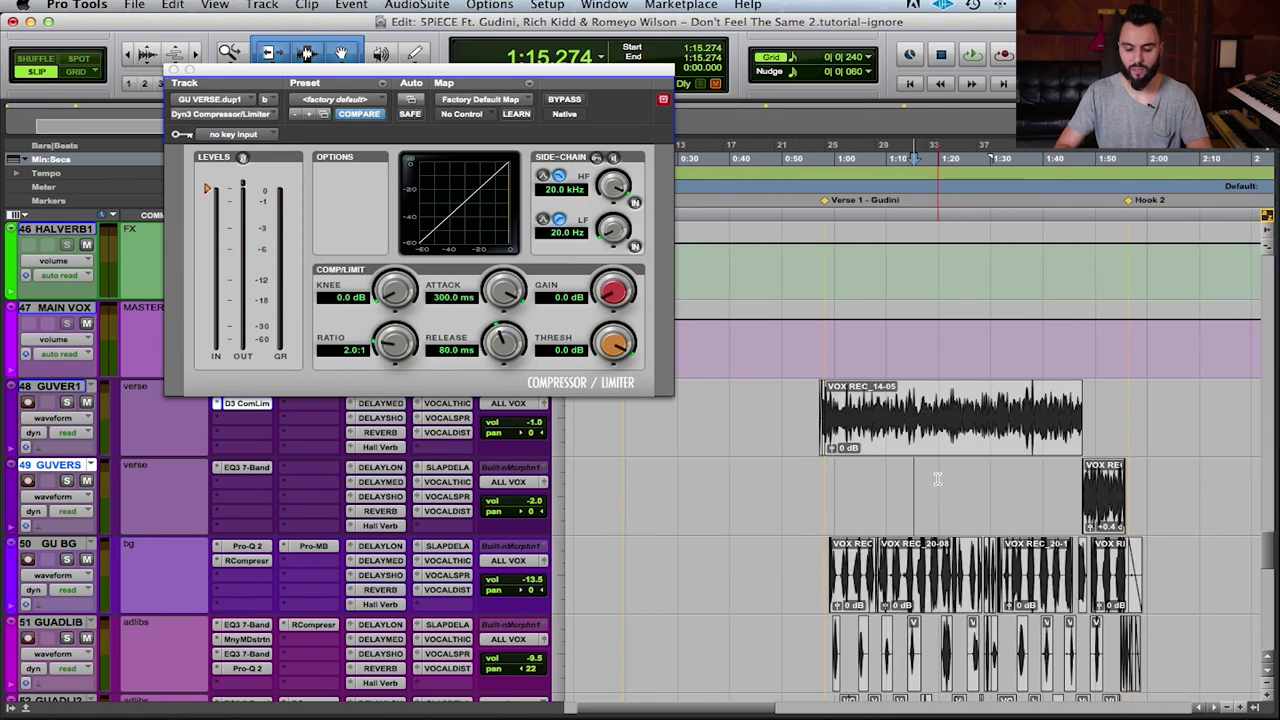
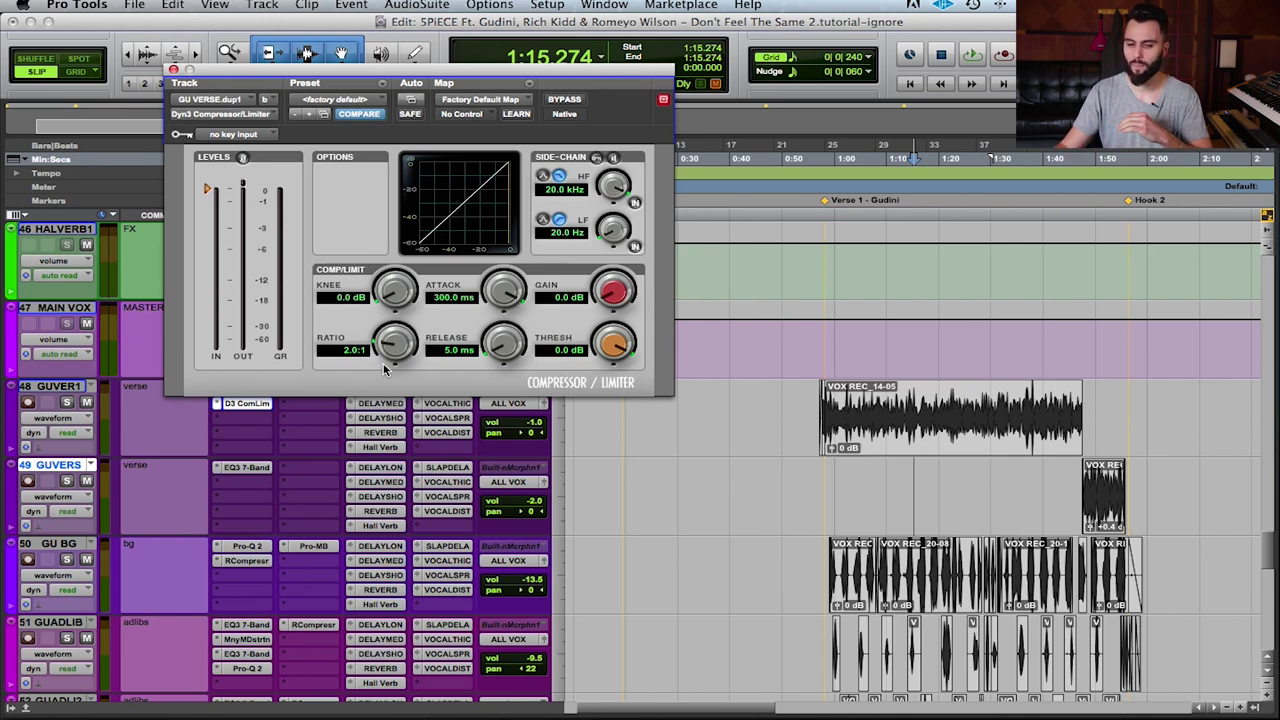
- Try compressor attack times of 1.9 ms and 300 ms, then set the attack to 1.8 ms
drag(508, 298, 503, 345)
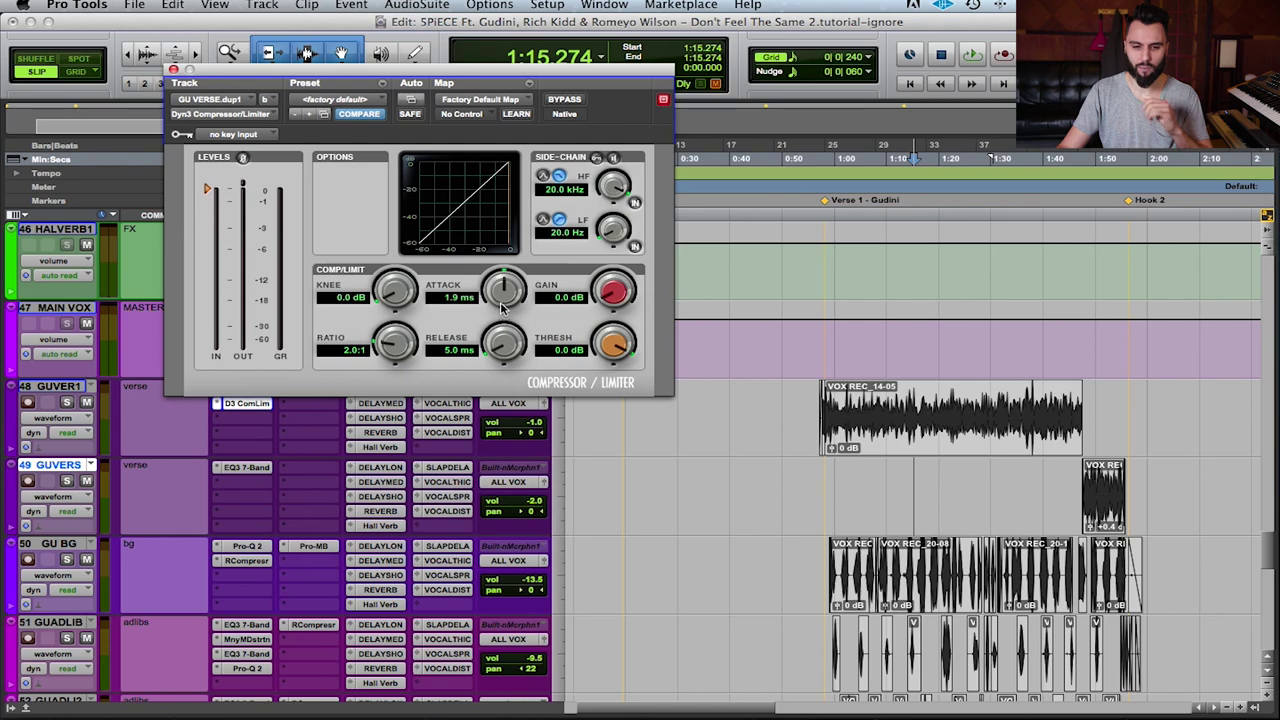
drag(515, 300, 519, 209)
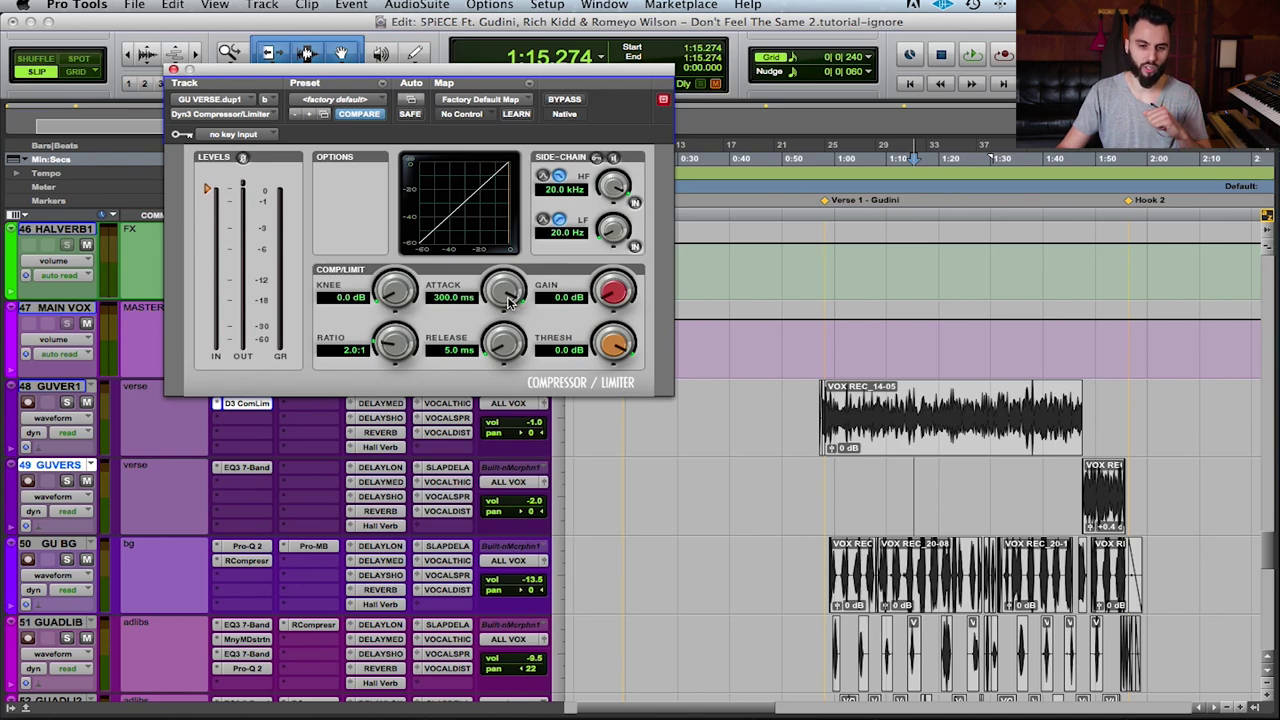
drag(510, 305, 508, 382)
drag(505, 307, 503, 315)
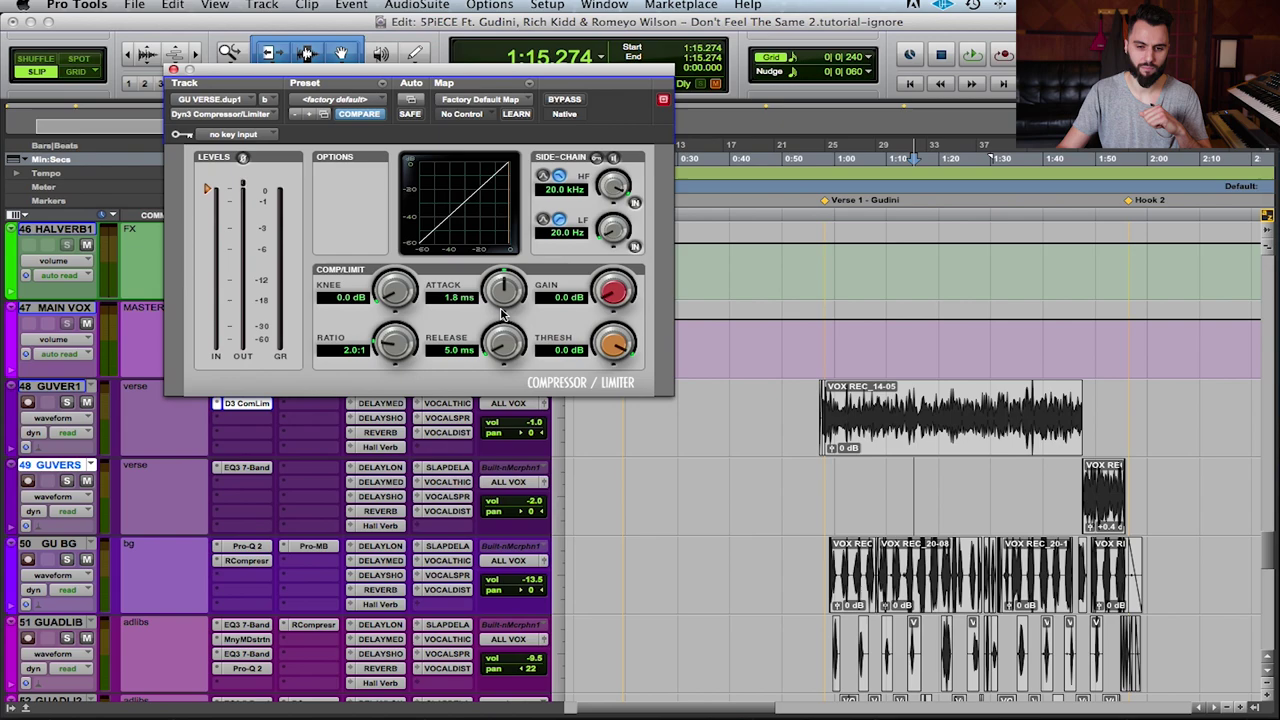
- Set the compressor's release to 13.9 ms and its threshold to -11.7 dB
drag(511, 355, 507, 318)
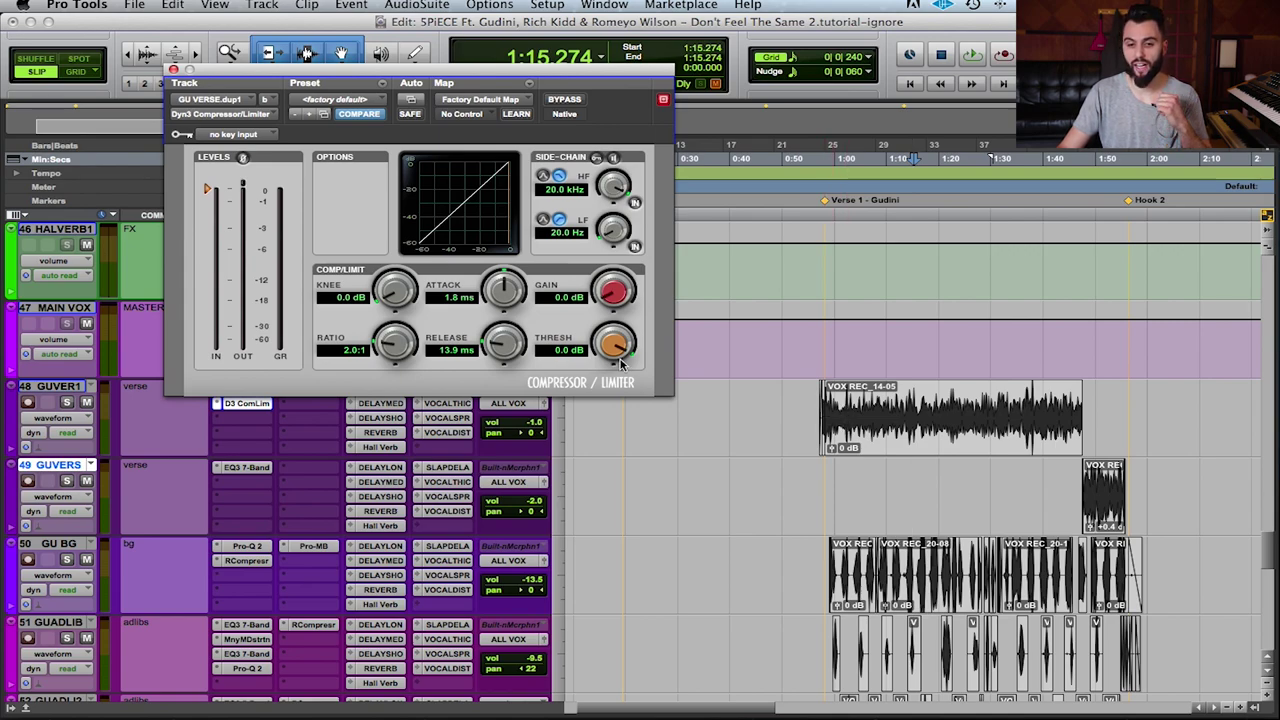
drag(614, 344, 615, 376)
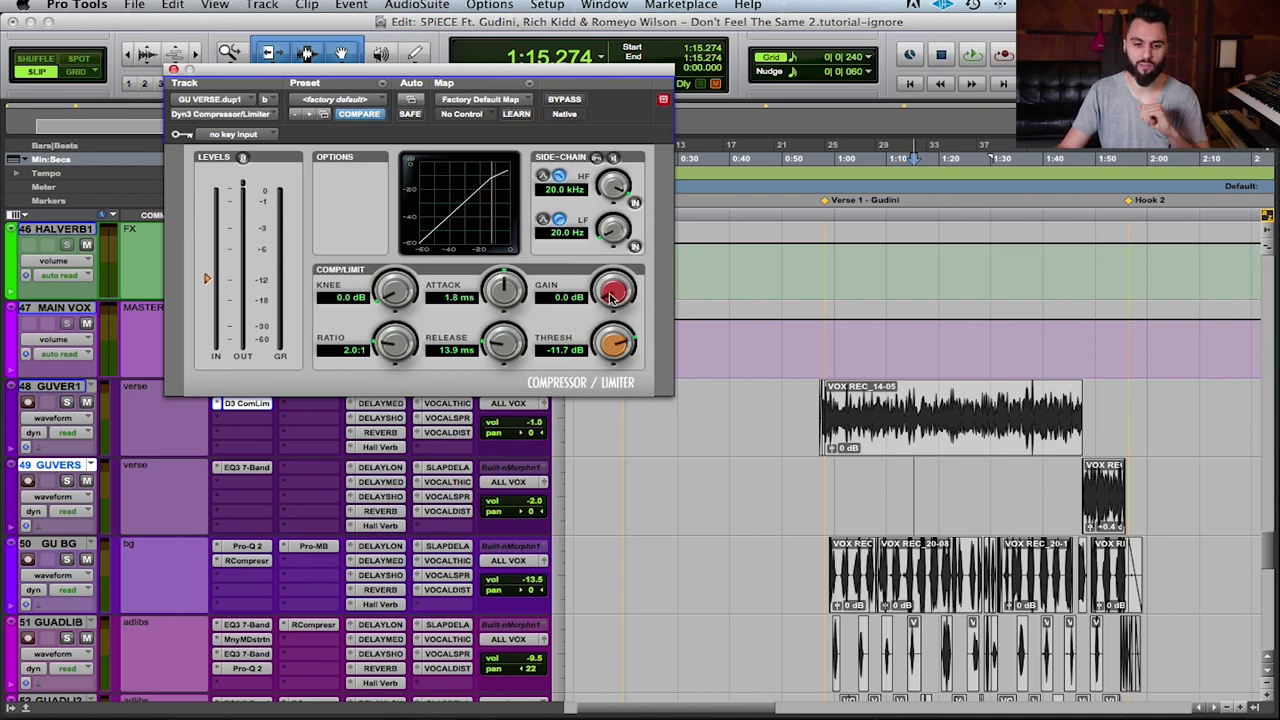
- Select the GUVER1 verse from 0:57.130 to 1:47.674 for playback and reset the compressor's threshold to 0.0 dB
click(916, 446)
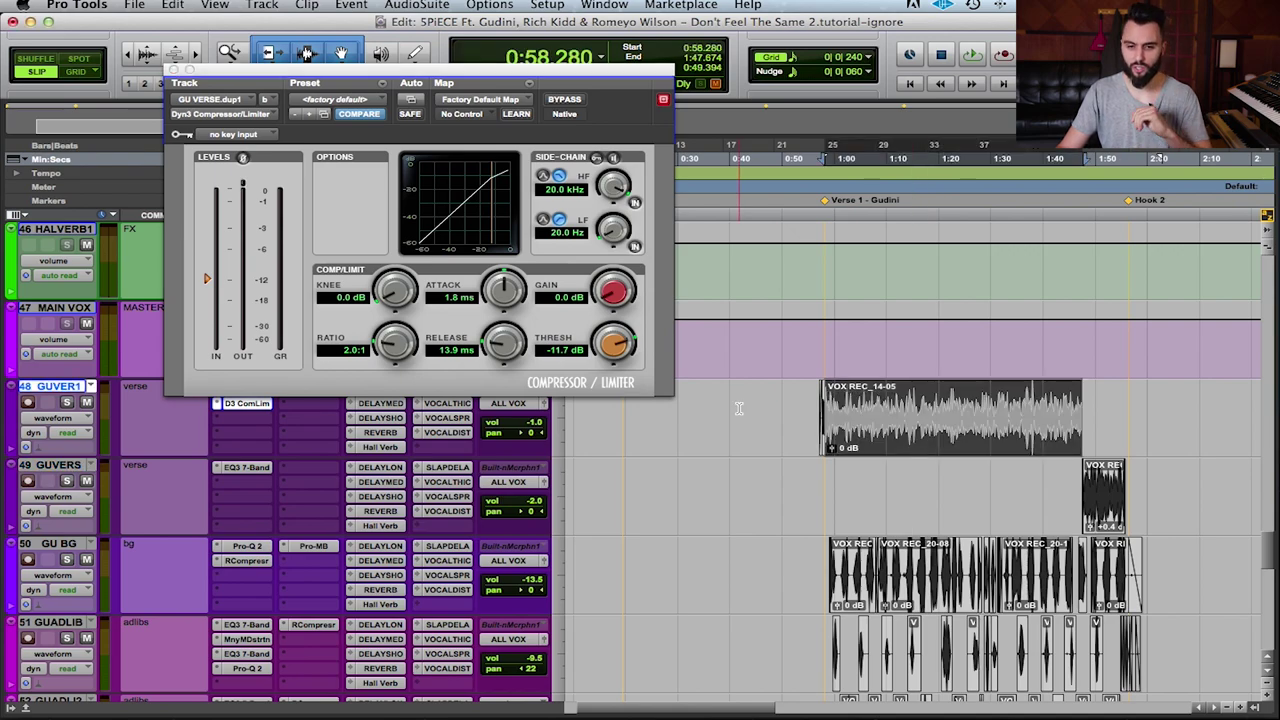
key(super+bracketright)
key(super+bracketright)
drag(920, 440, 900, 438)
key(super+bracketleft)
key(super+bracketleft)
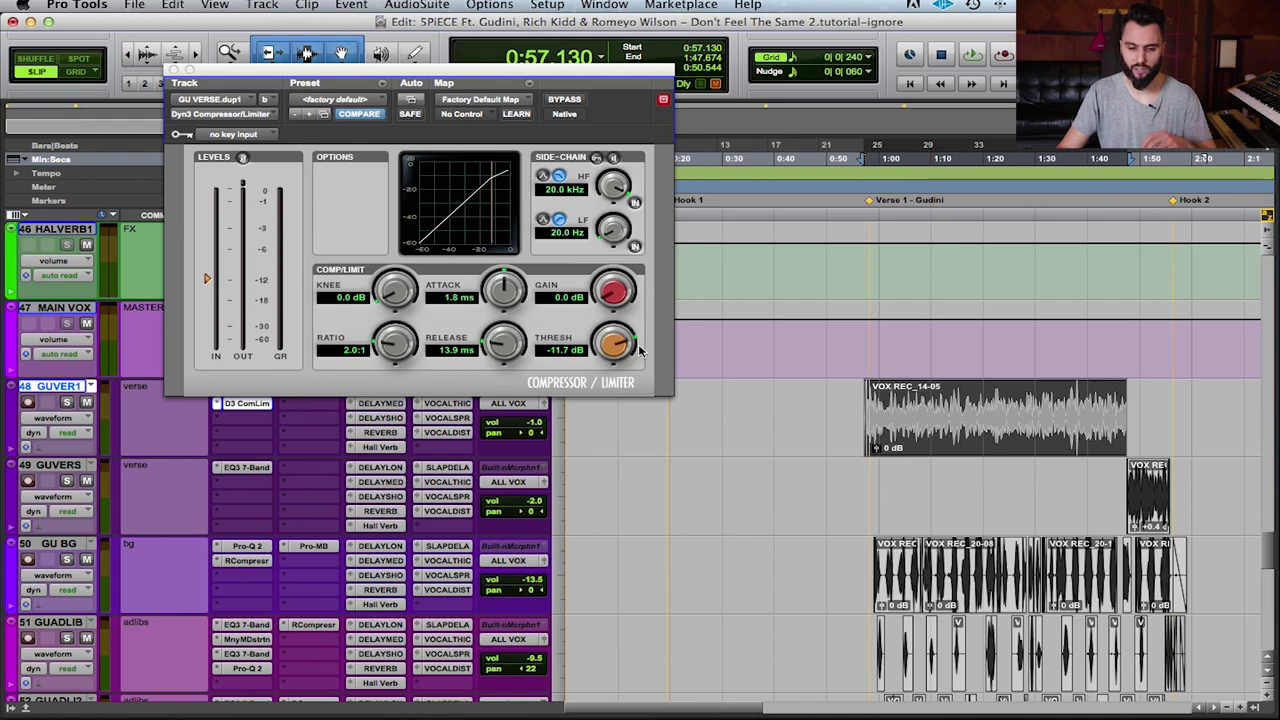
drag(618, 350, 630, 305)
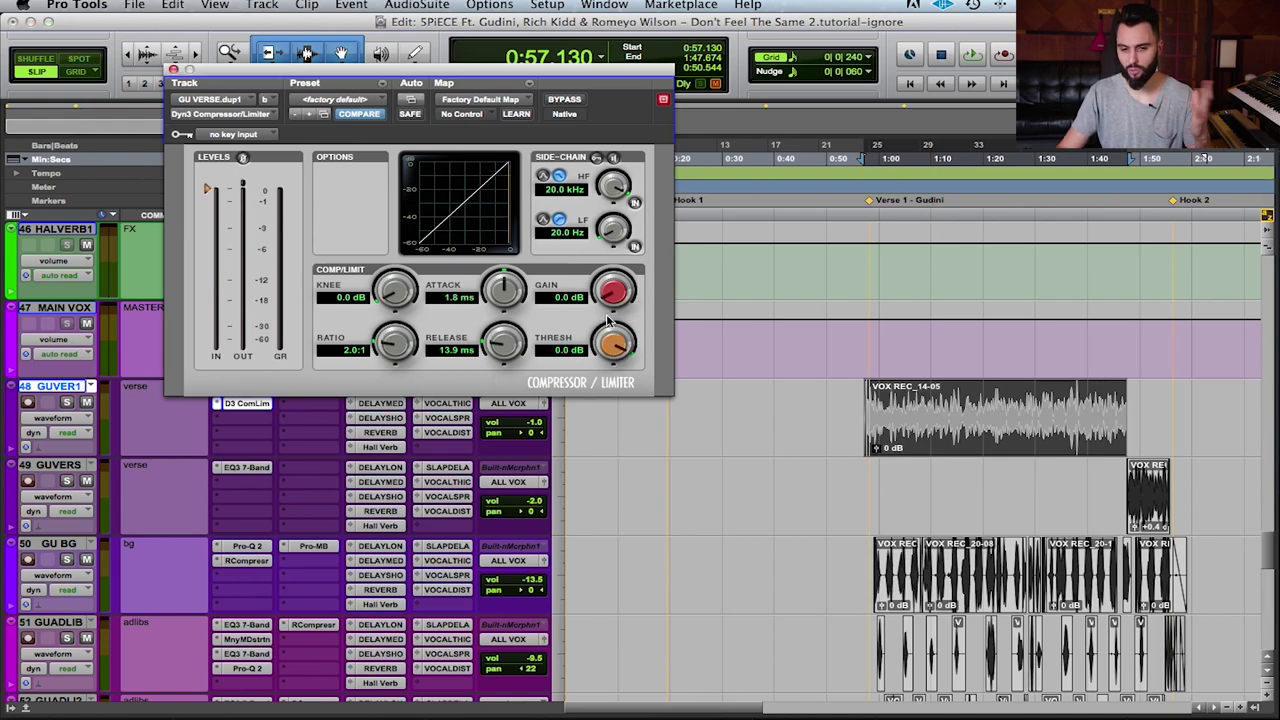
- While the verse plays, set the compressor's threshold to -16.0 dB and its attack to 982.5 µs, and stop playback
key(space)
drag(613, 344, 608, 360)
scroll(608, 360, down, 9)
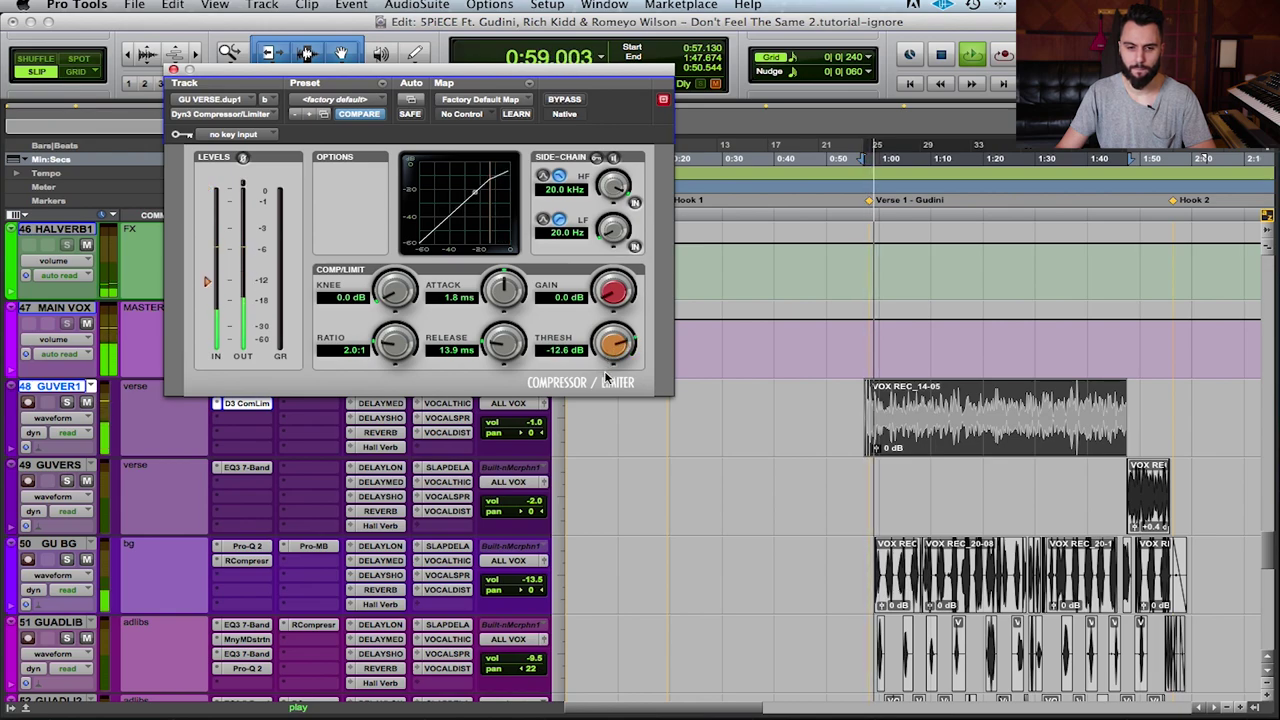
drag(606, 360, 604, 368)
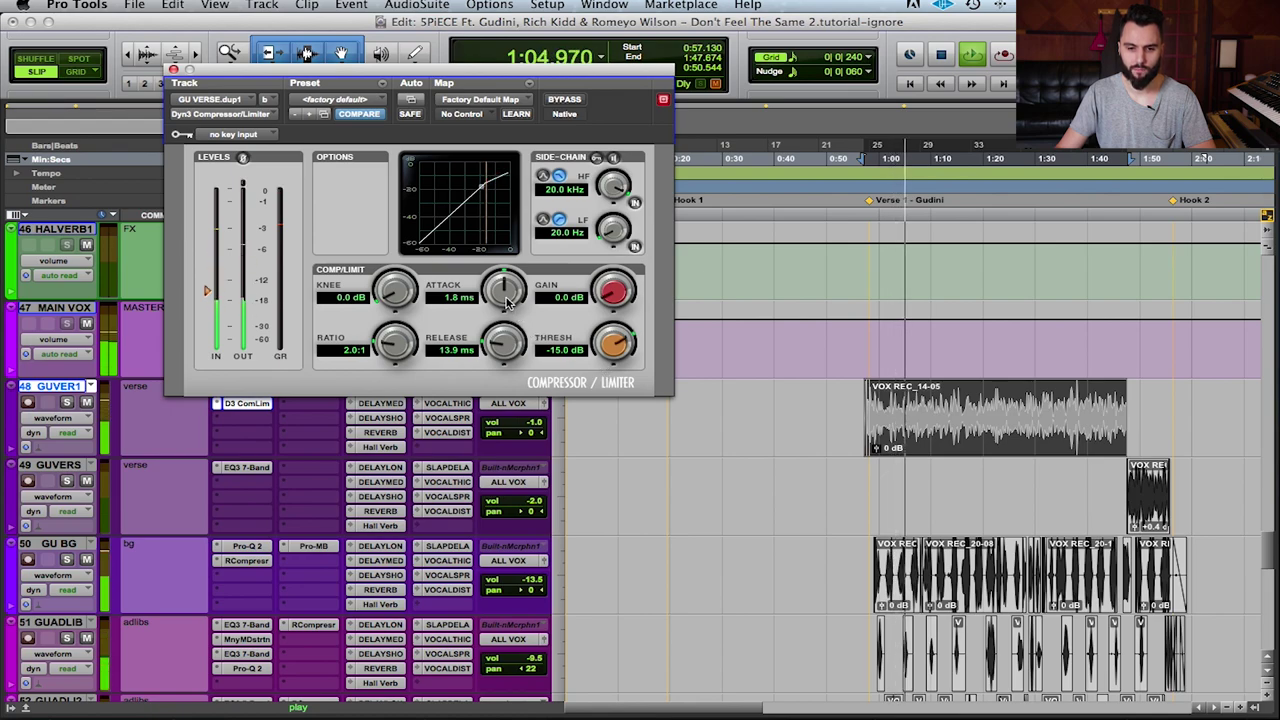
mouse_move(504, 300)
mouse_down()
mouse_move(505, 322)
mouse_move(518, 294)
mouse_up()
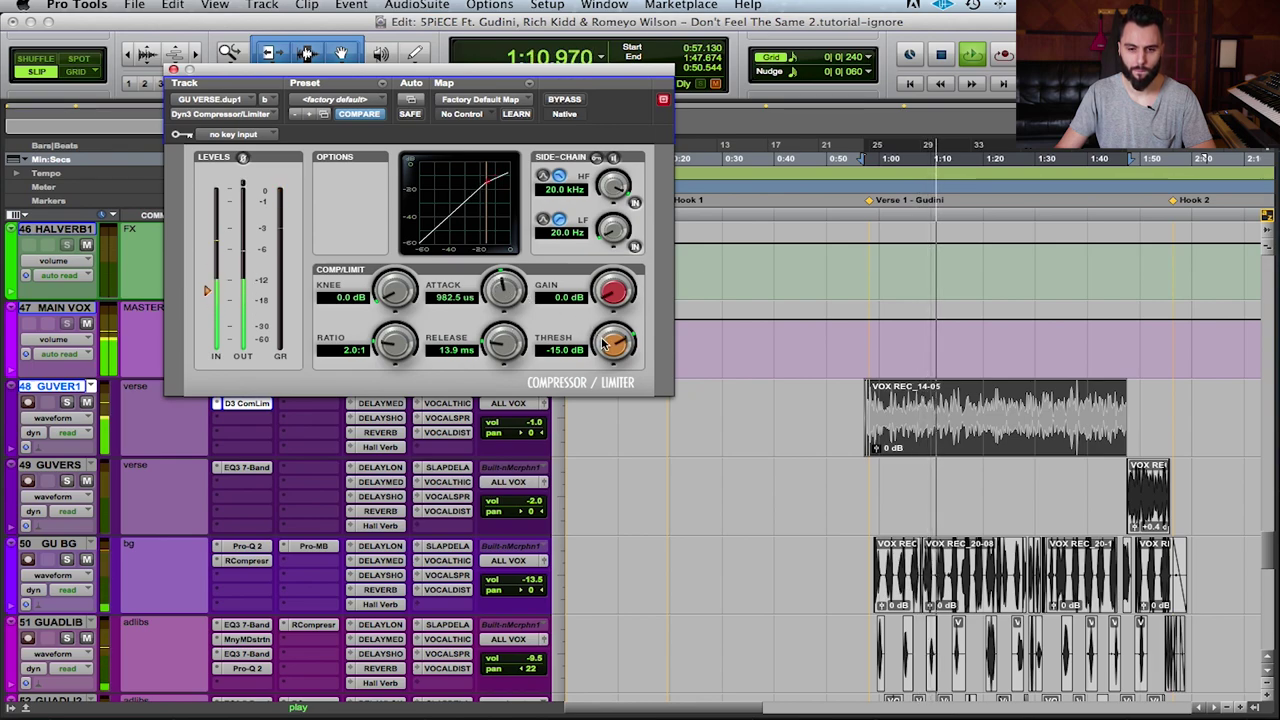
drag(604, 352, 598, 358)
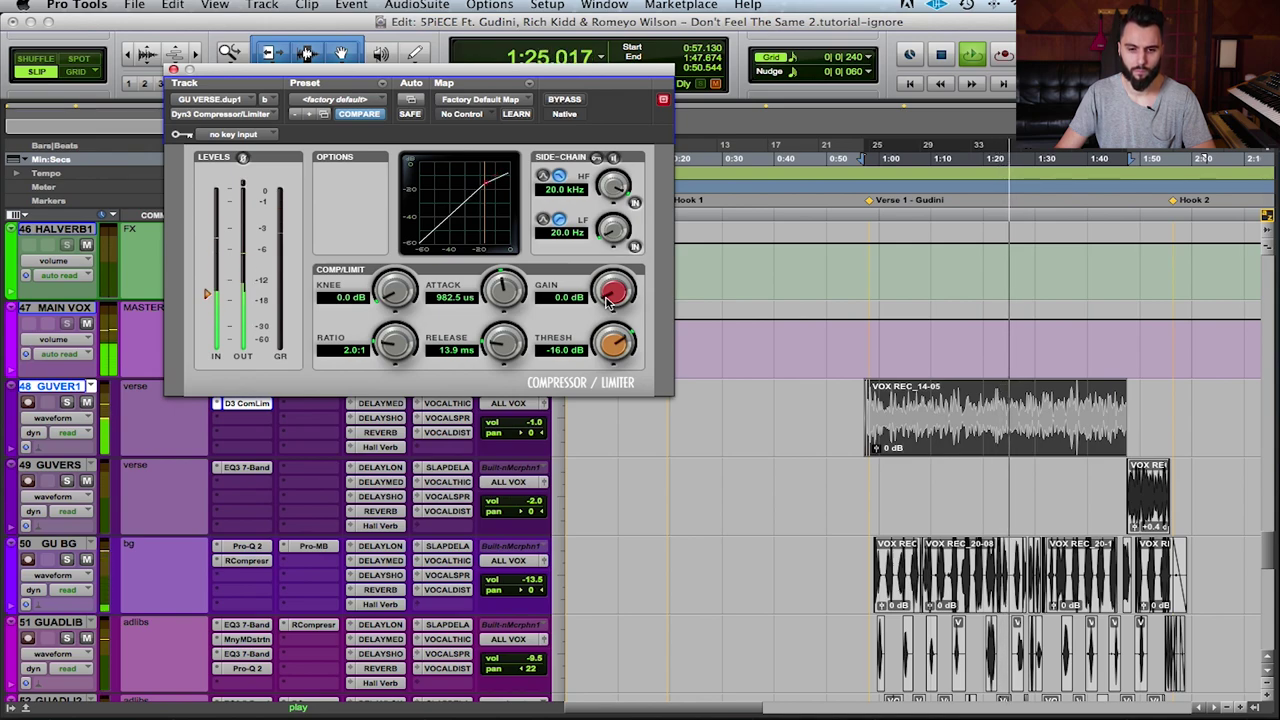
key(space)
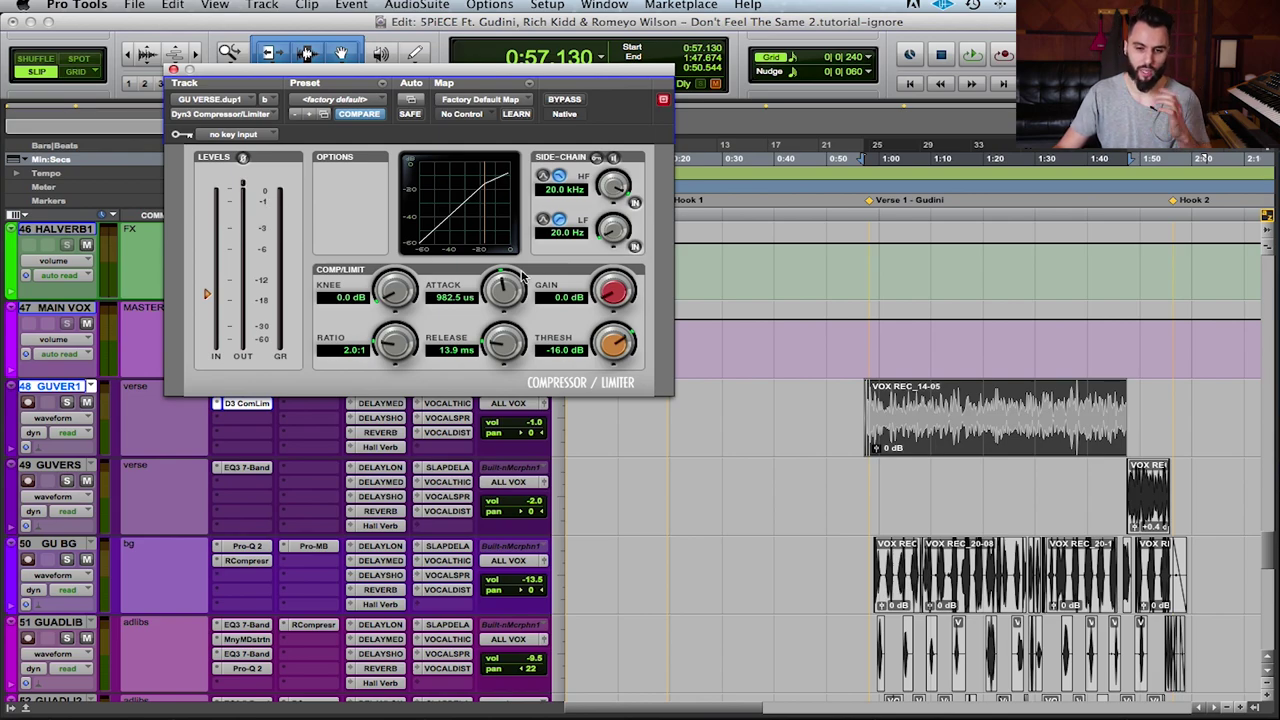
- Set the compressor's makeup gain to 1.5 dB
click(566, 302)
text(1.5)
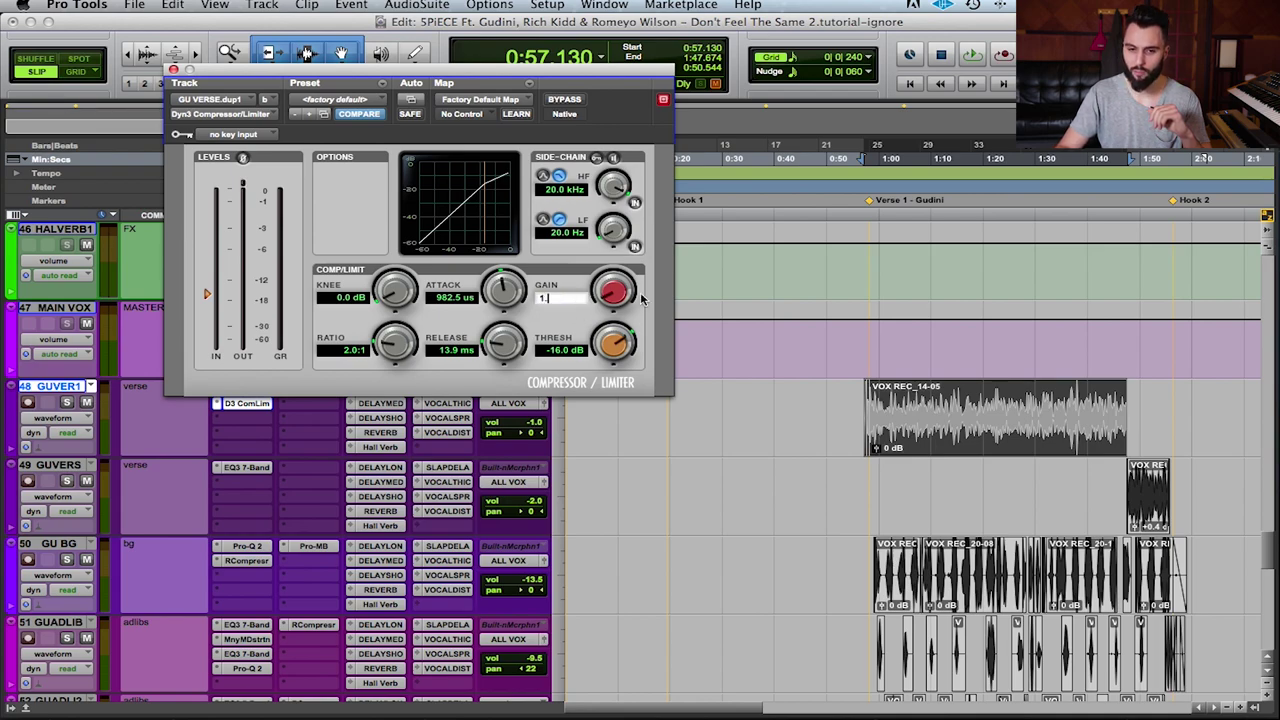
key(Return)
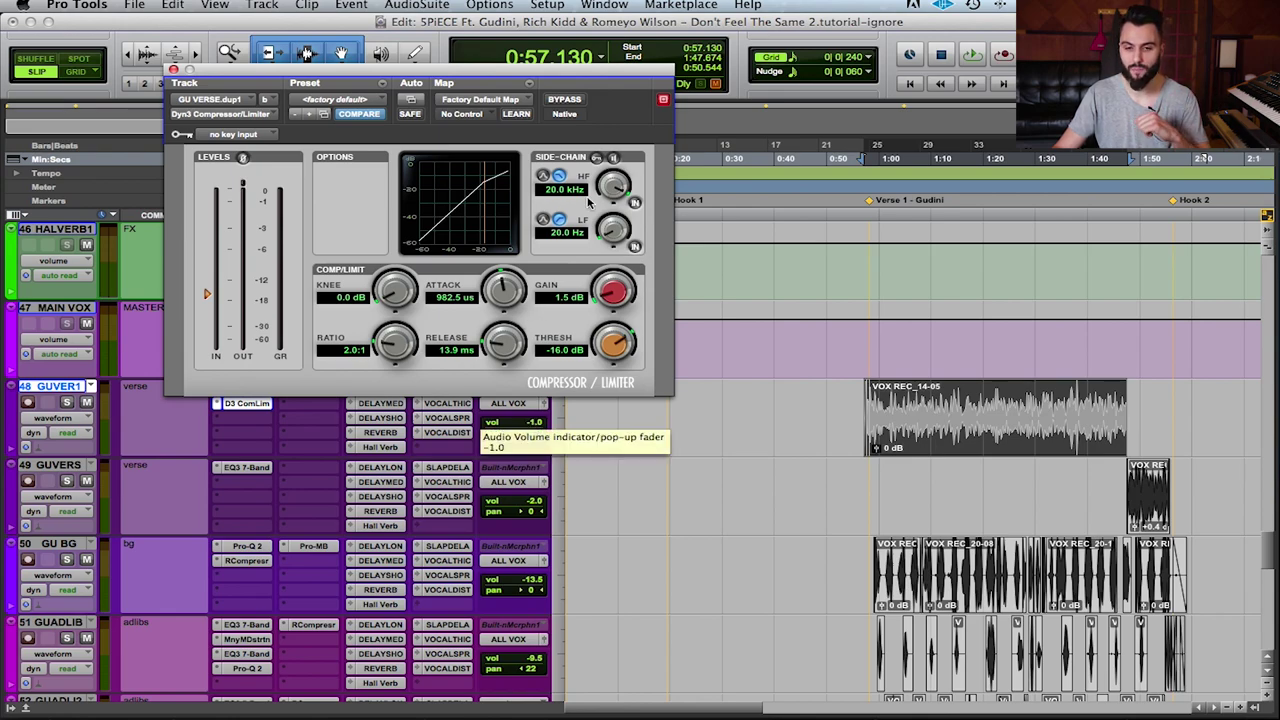
- Play the verse with the compressor bypassed and switch it back on during playback to compare the levels
click(570, 100)
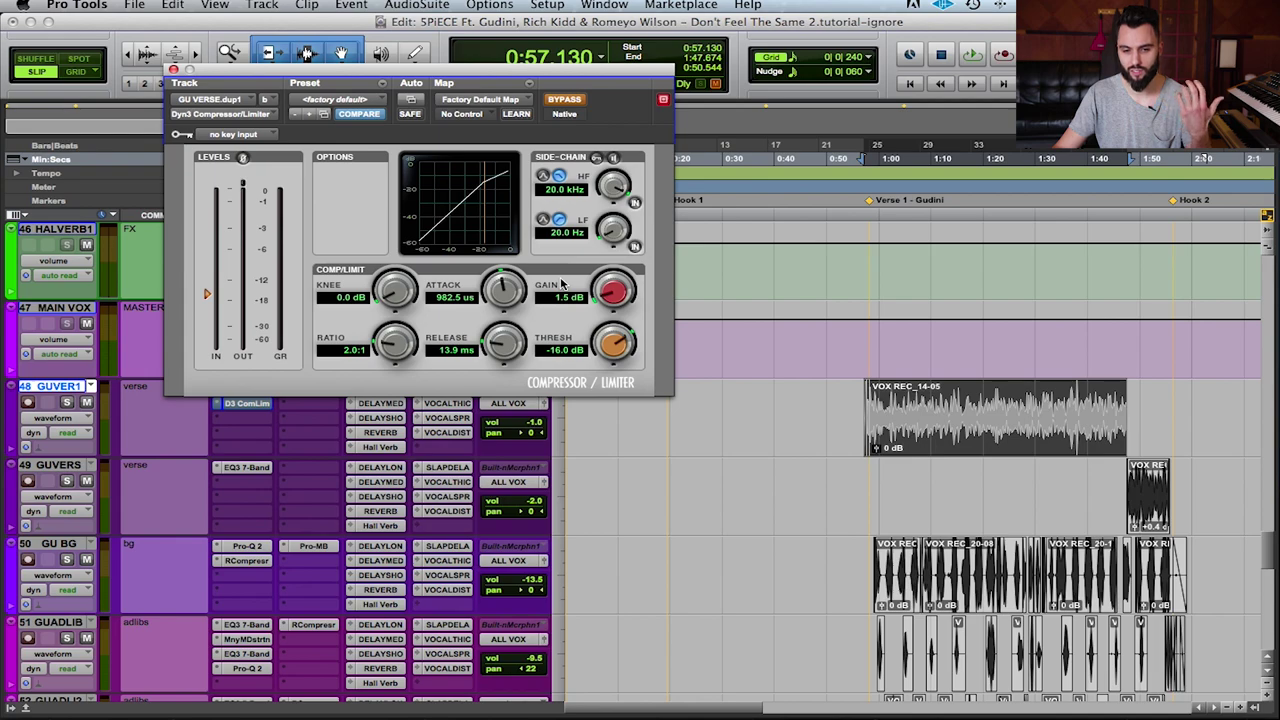
click(567, 103)
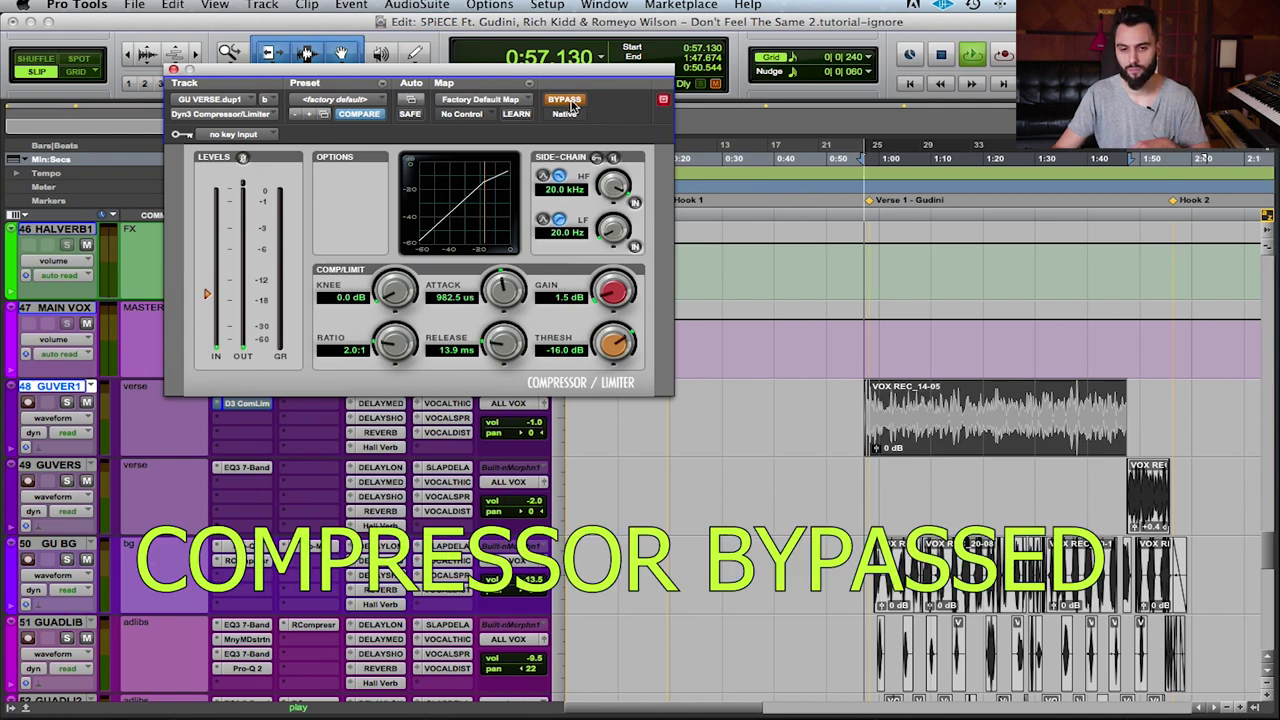
key(space)
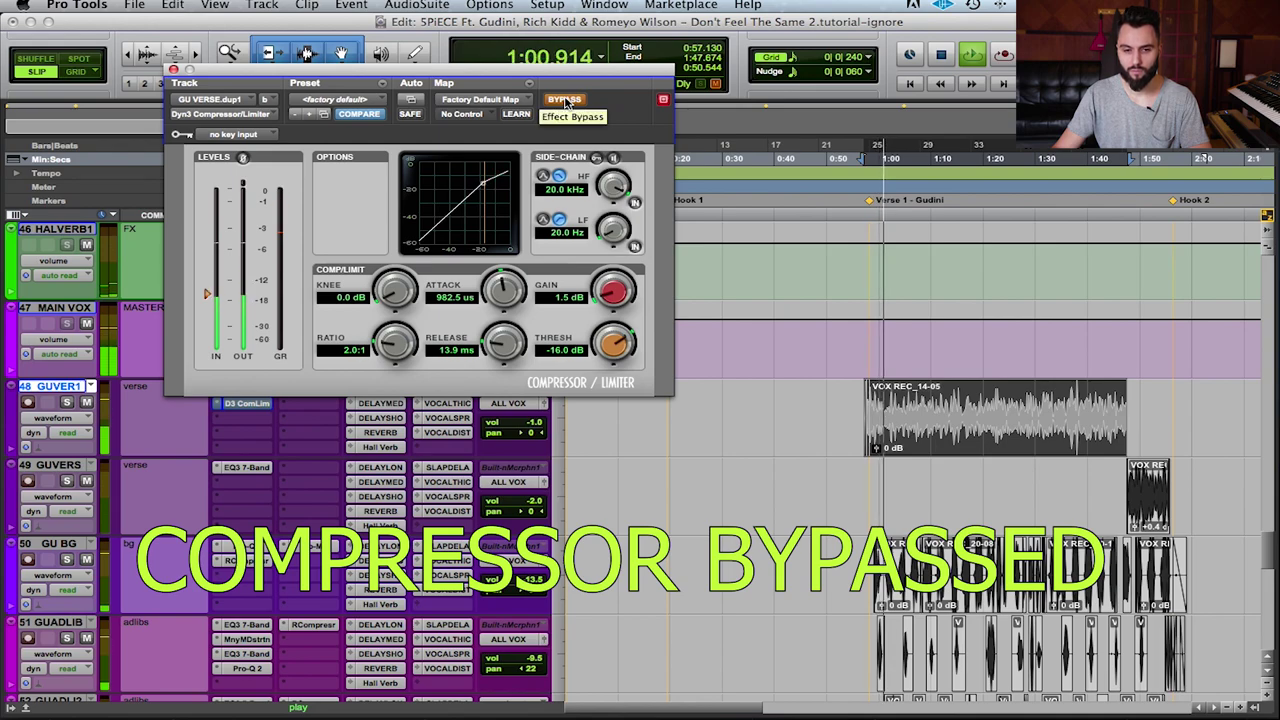
click(565, 100)
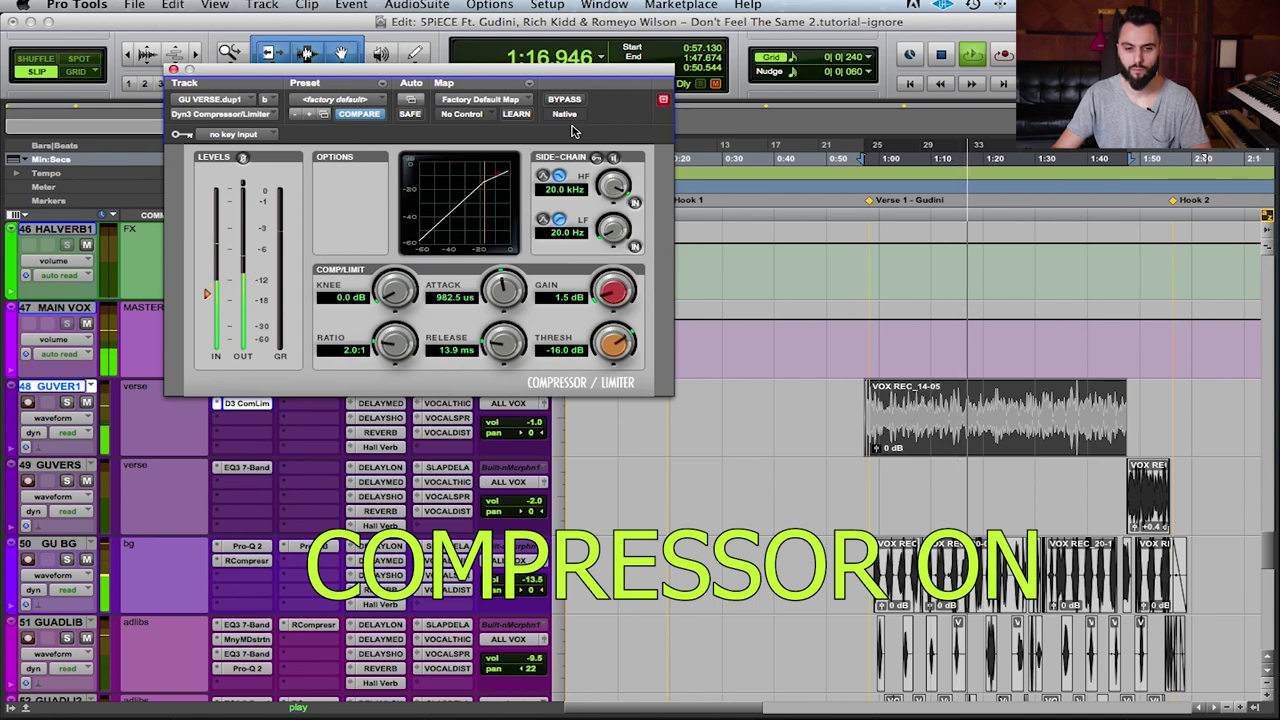
key(space)
- Raise the compressor's makeup gain to 2.0 dB
click(561, 298)
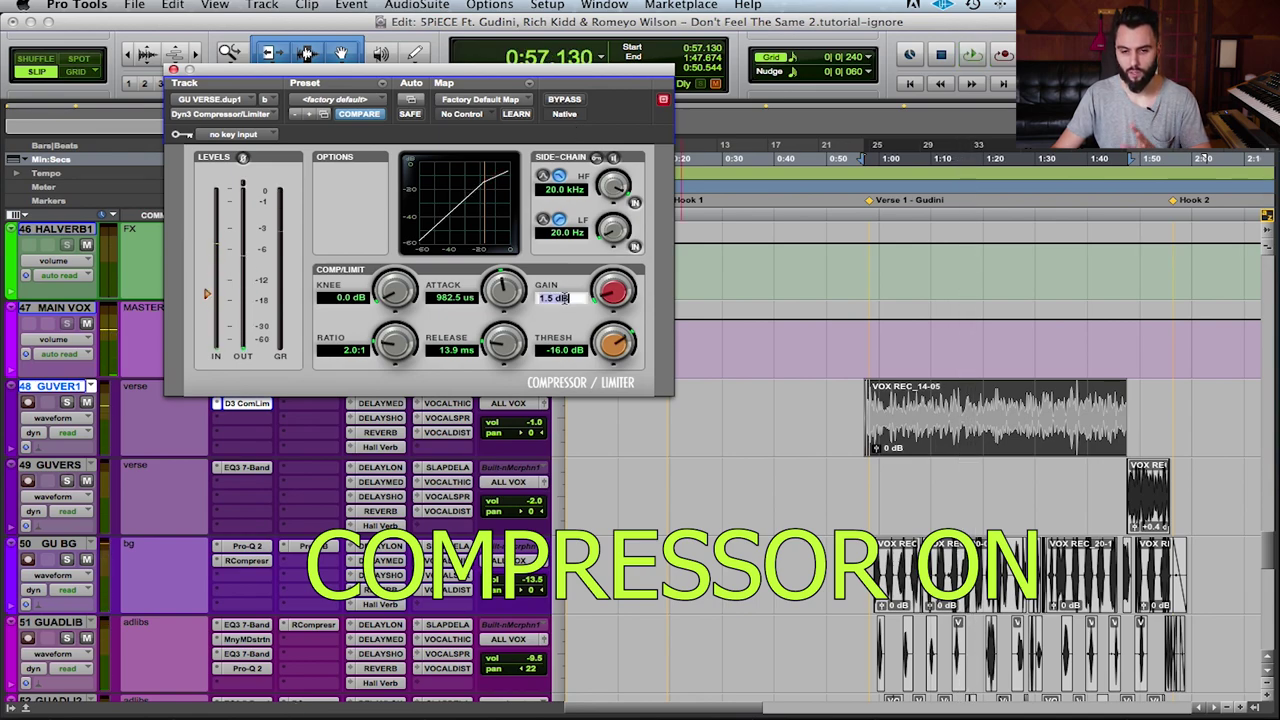
text(2)
key(Return)
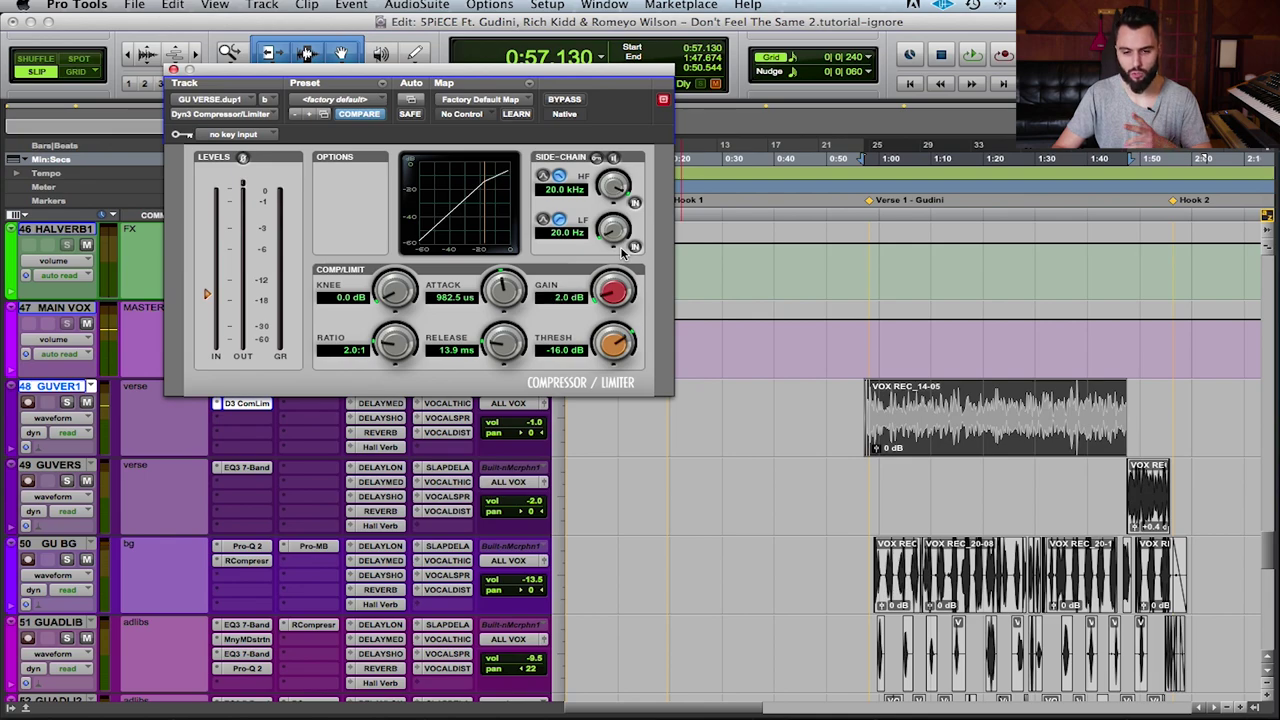
- Replay the verse with the 2.0 dB makeup gain, toggling the compressor bypass to compare, and leave the compressor active
key(space)
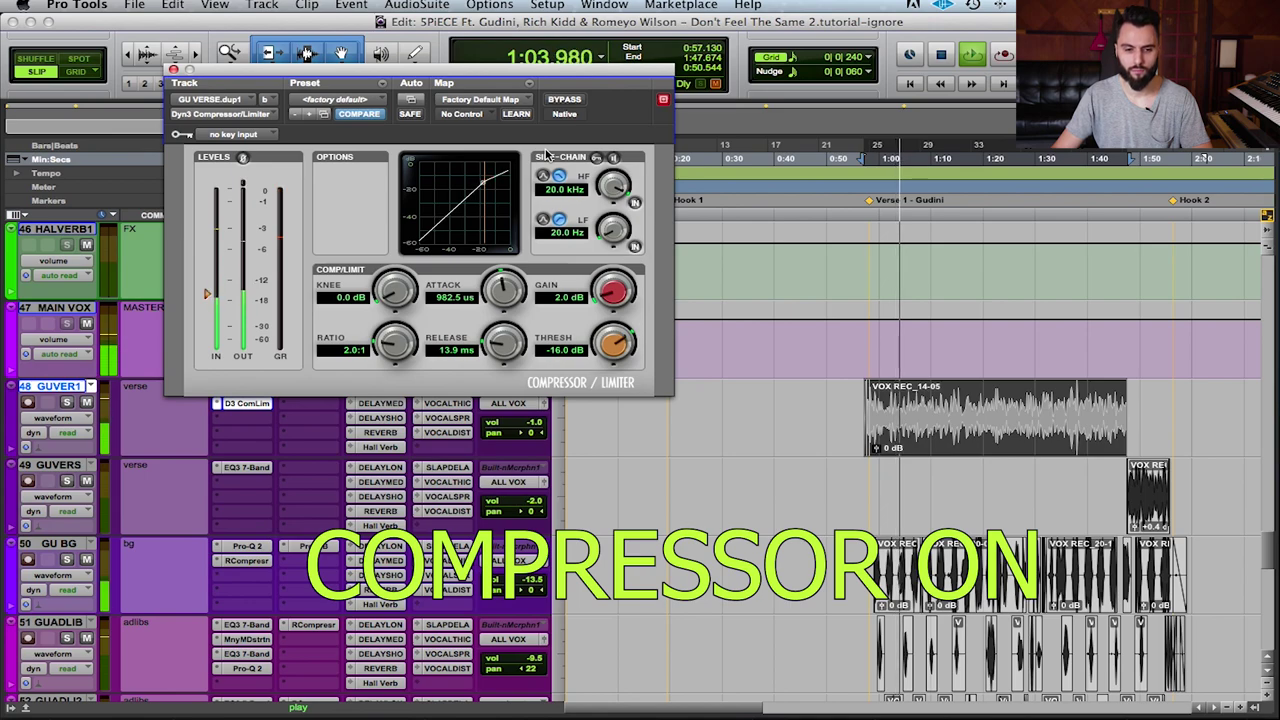
click(565, 101)
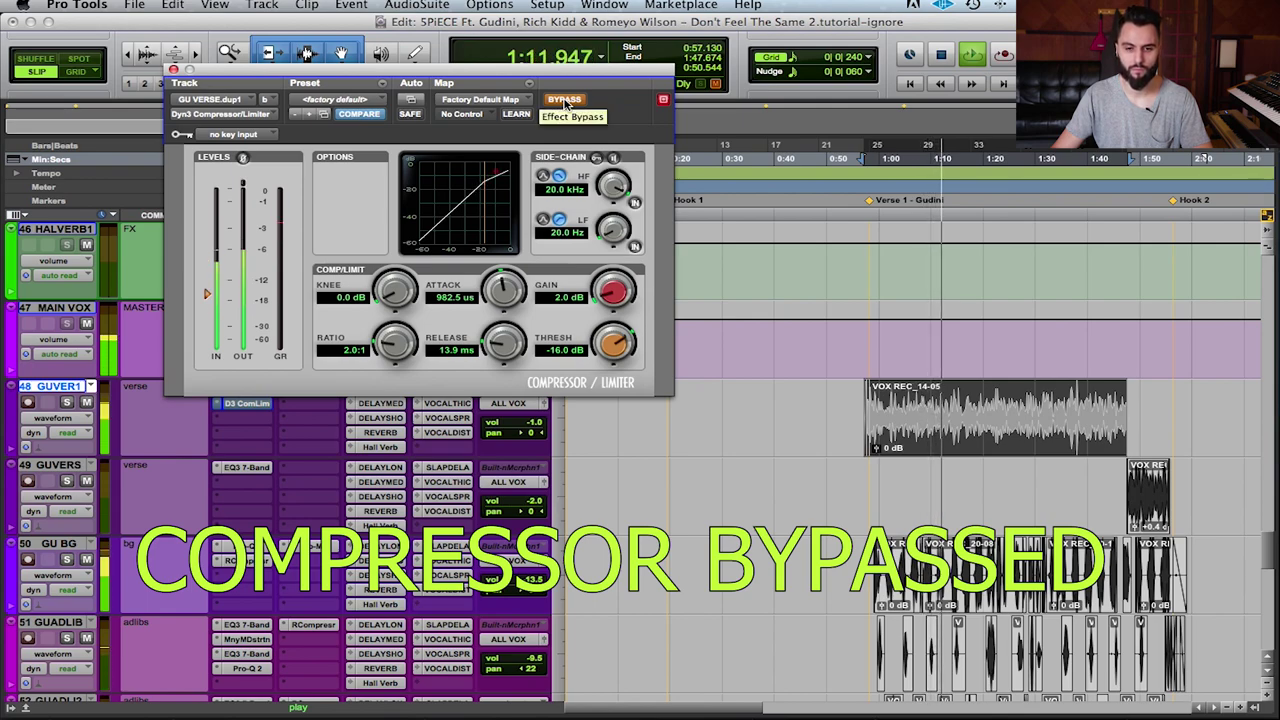
click(565, 101)
click(565, 101)
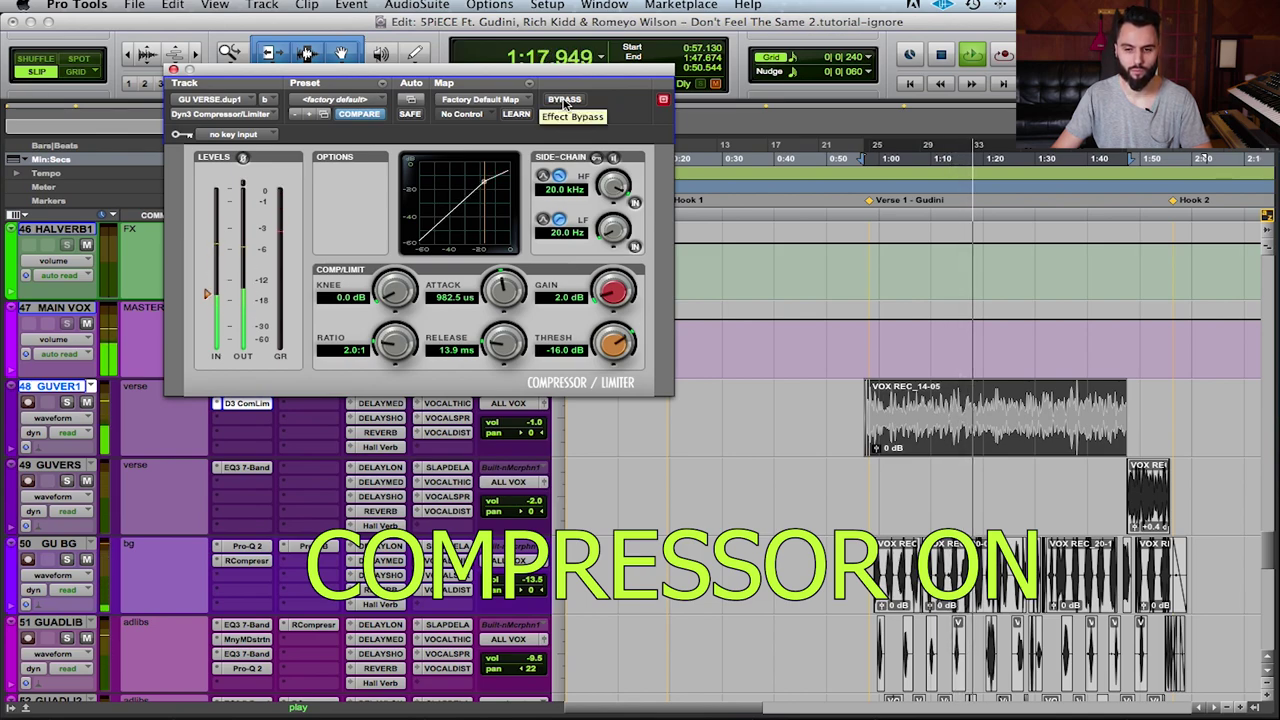
key(space)
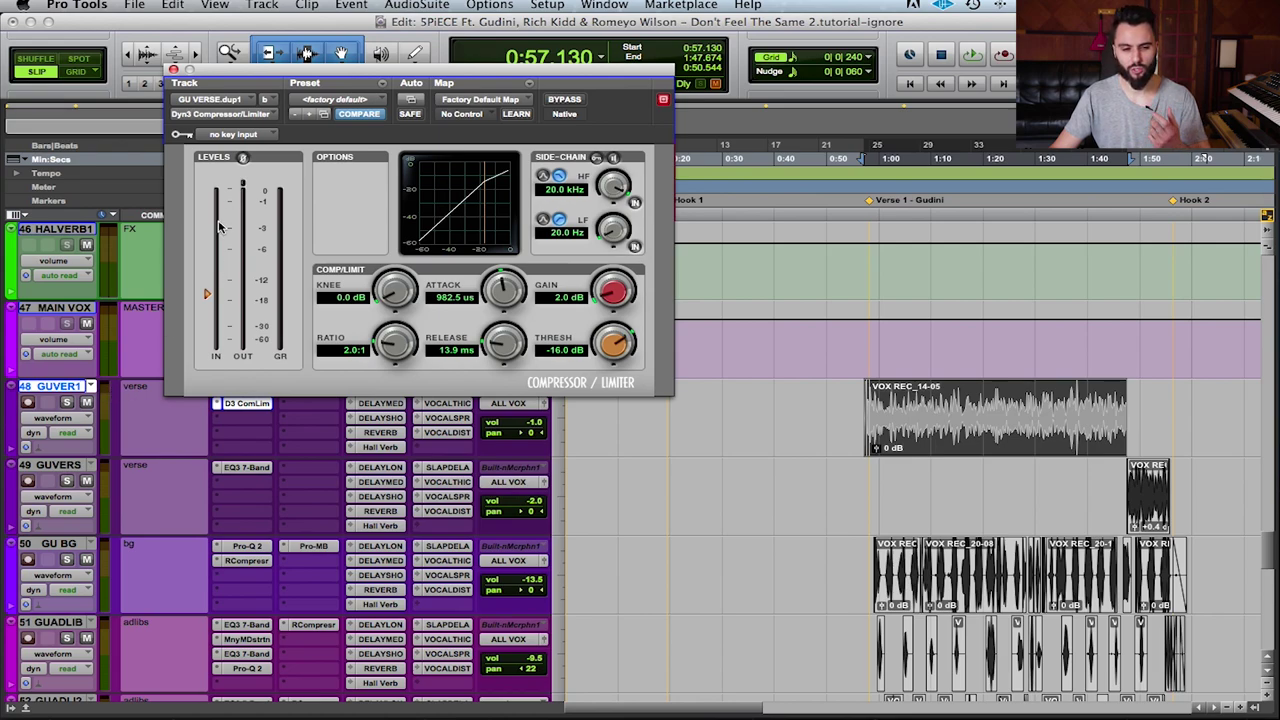
- Solo the GUVER1 track and review the settings of its EQ3 7-Band insert, closing the plug-in window when done
click(66, 402)
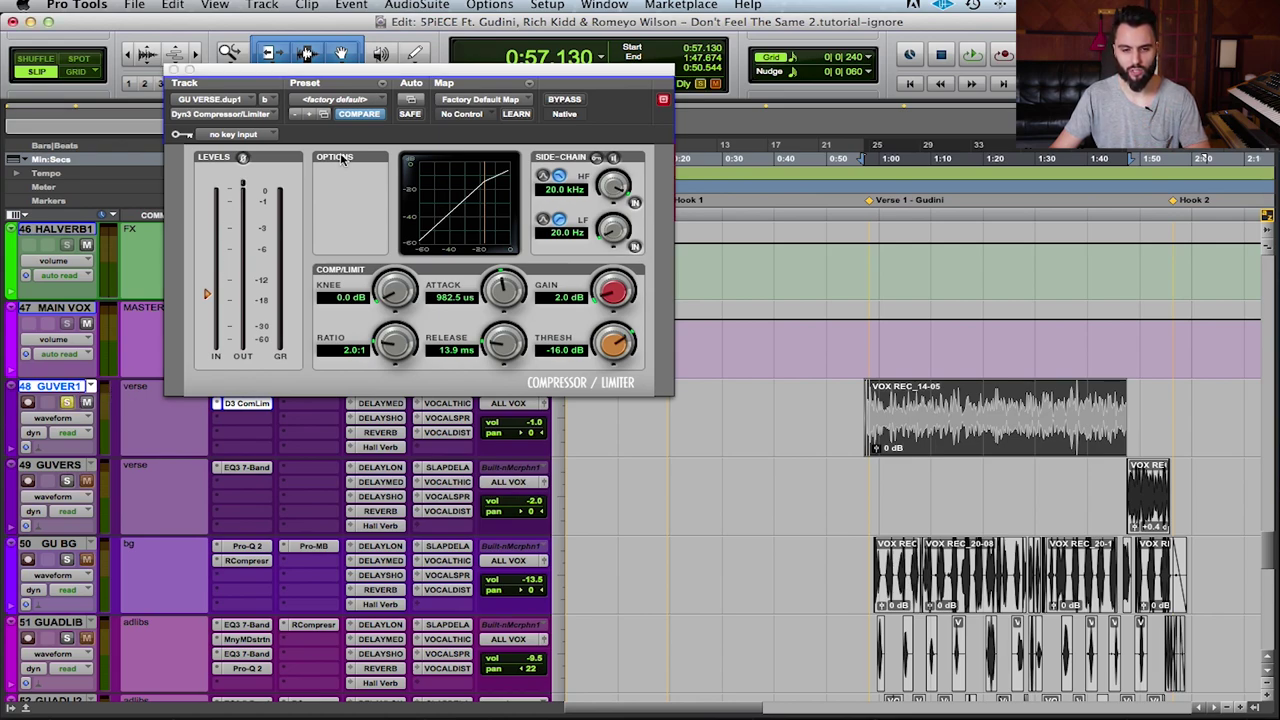
drag(428, 80, 745, 76)
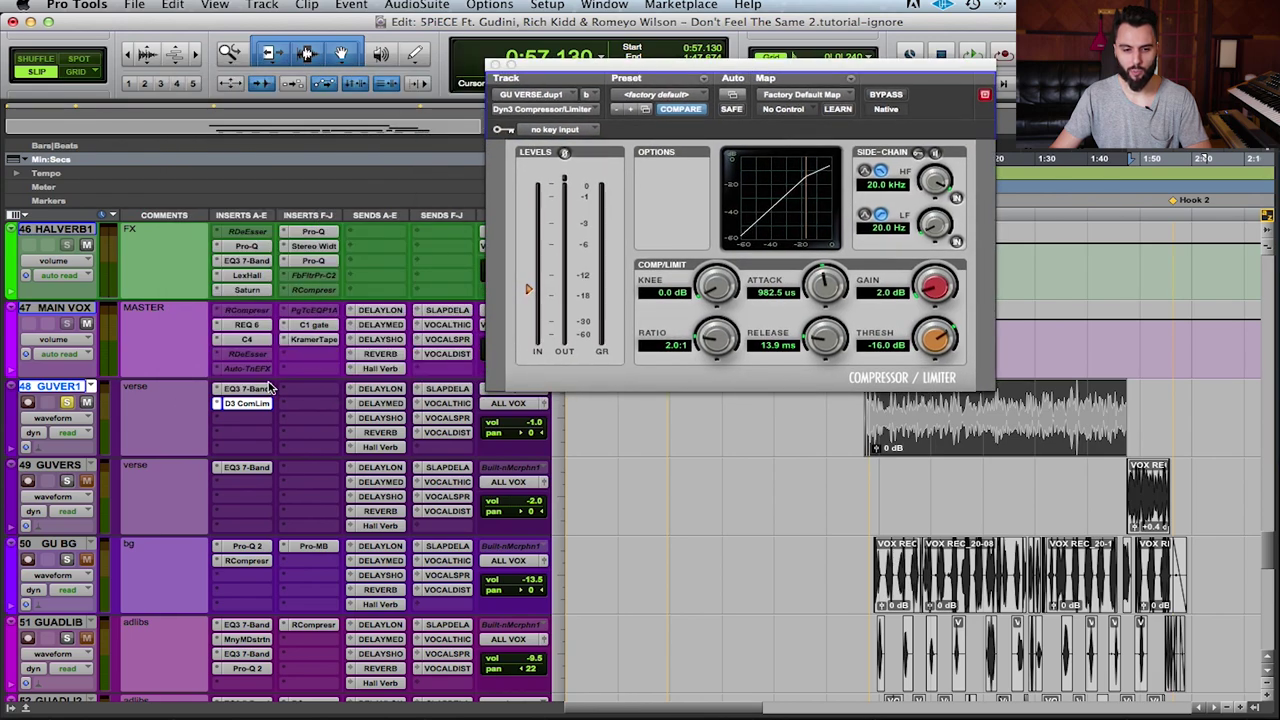
click(250, 390)
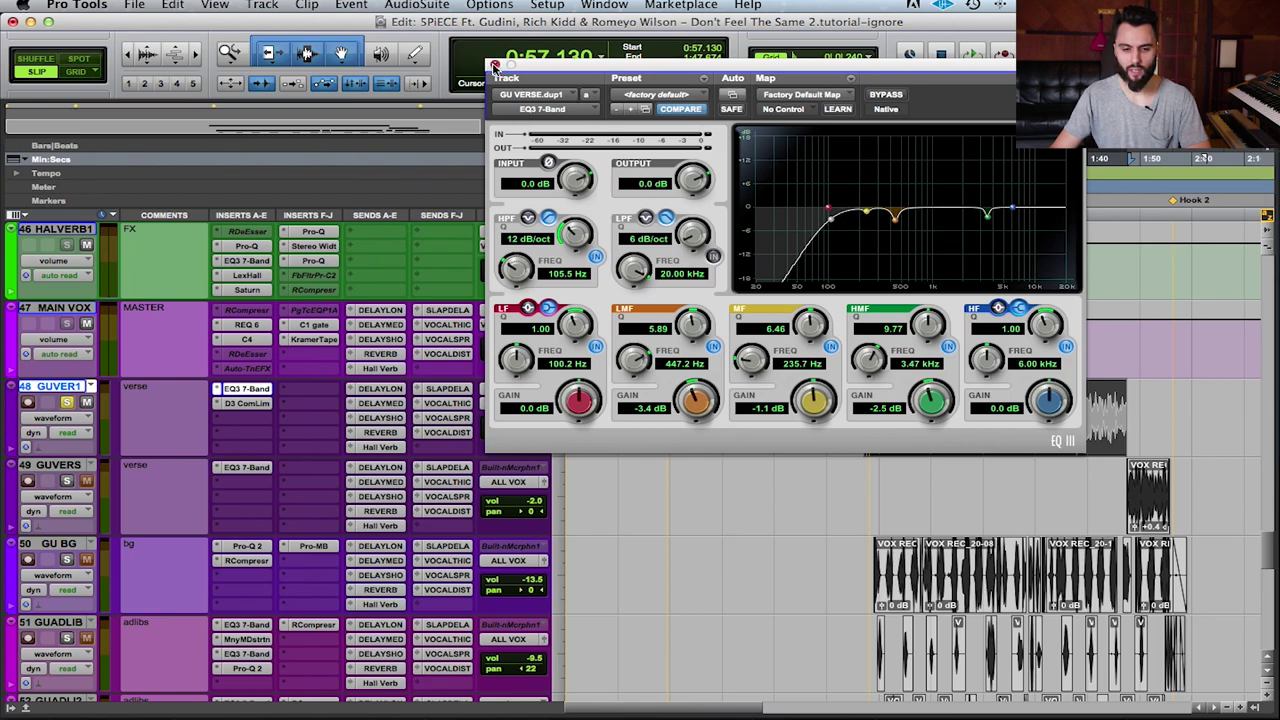
click(493, 66)
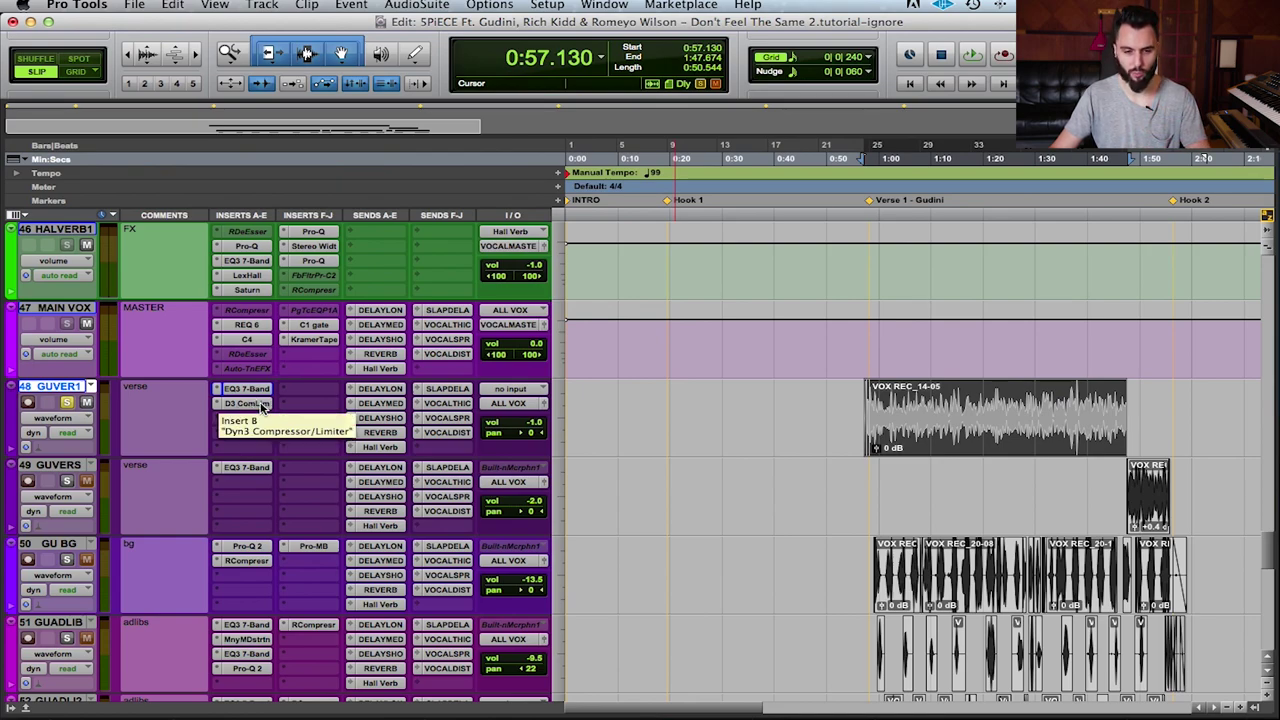
- Save the session, compare the soloed GUVER1 vocal in playback with its compressor bypassed and active, and turn the solo off
super+click(252, 405)
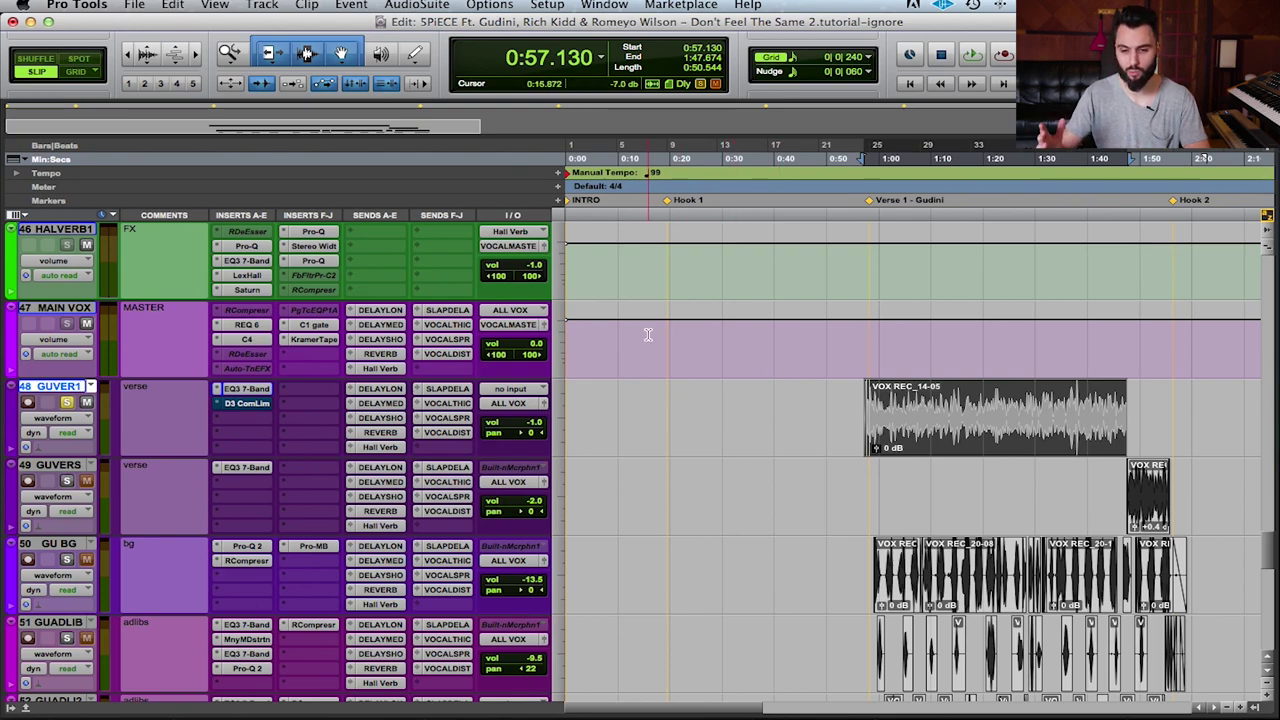
key(super+s)
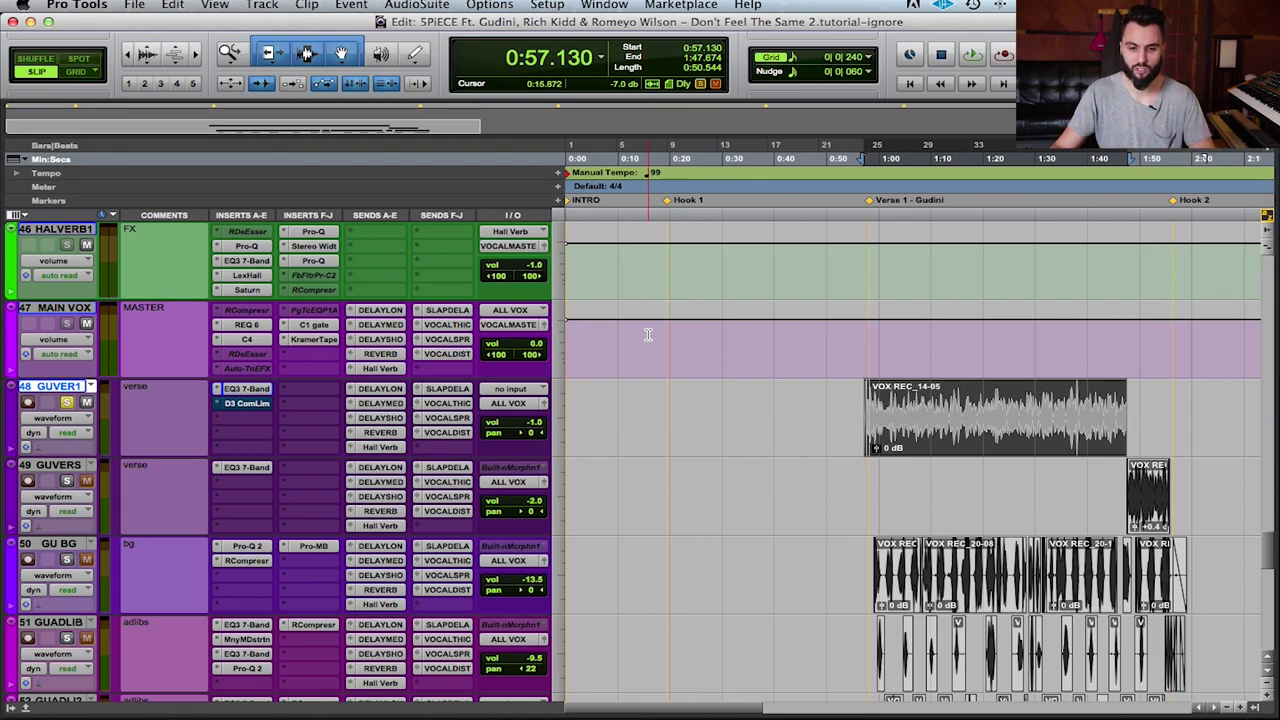
key(space)
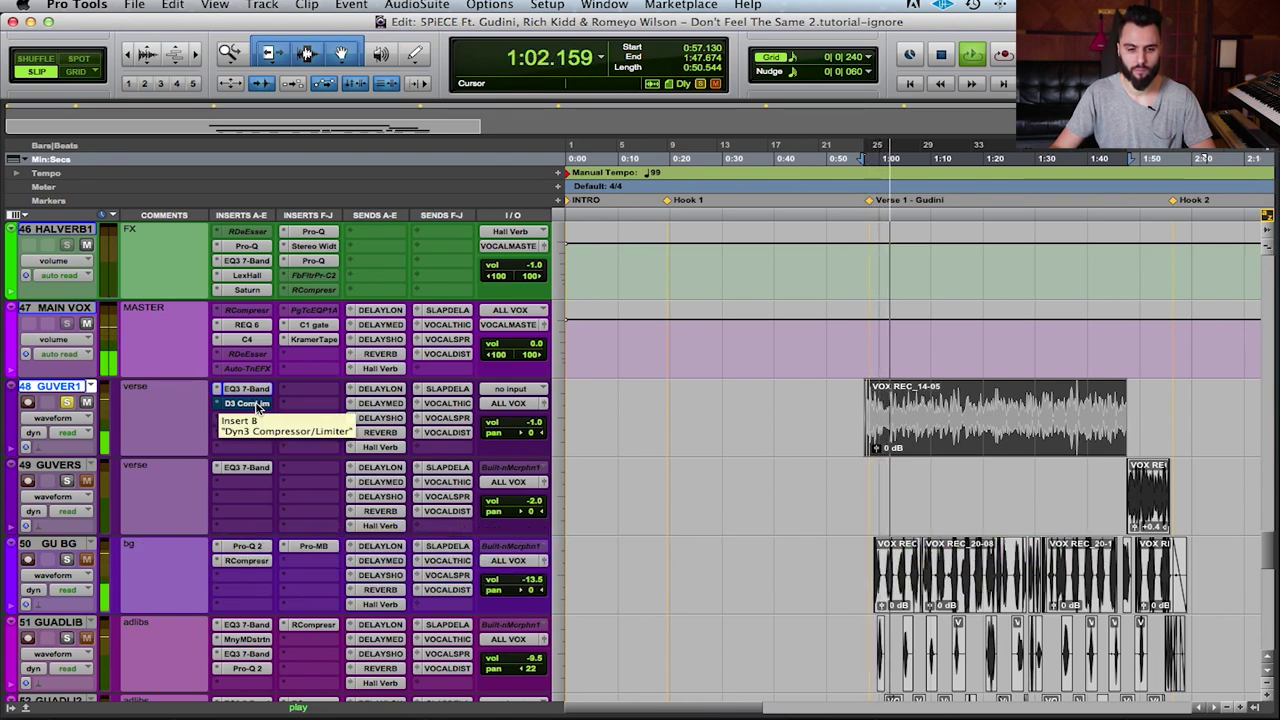
super+click(252, 404)
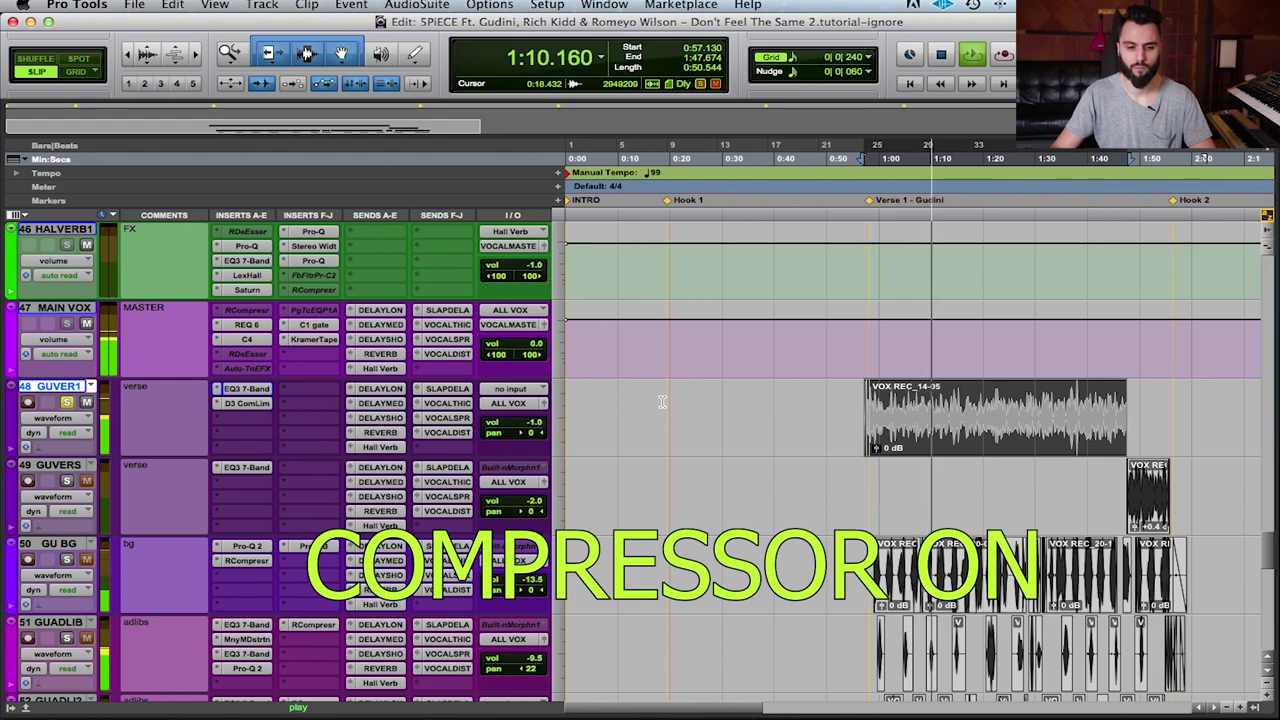
super+click(252, 405)
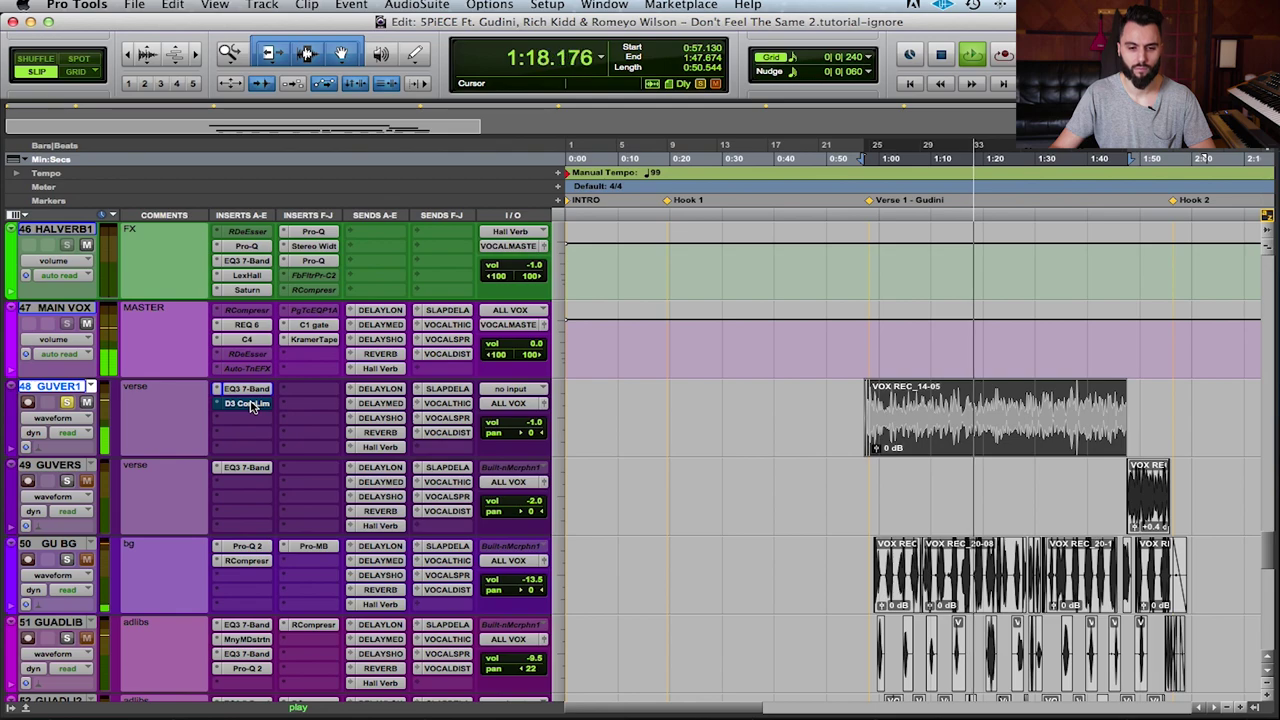
super+click(252, 405)
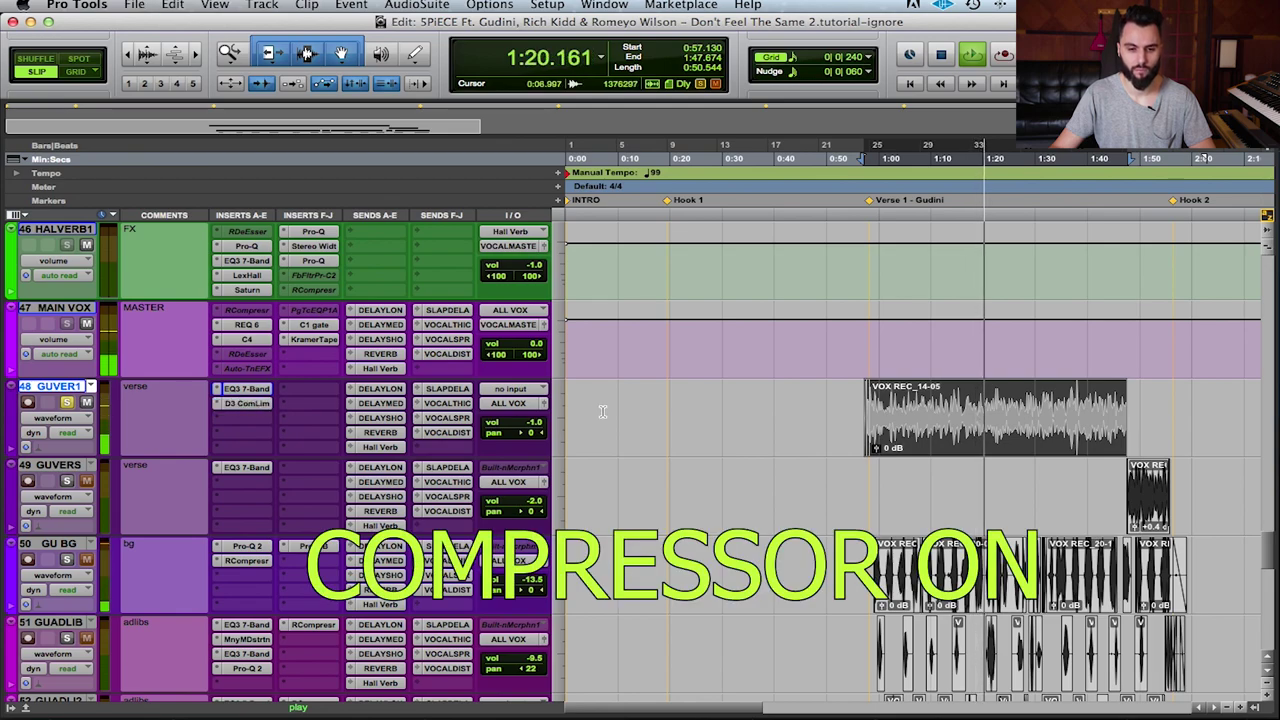
key(space)
click(67, 403)
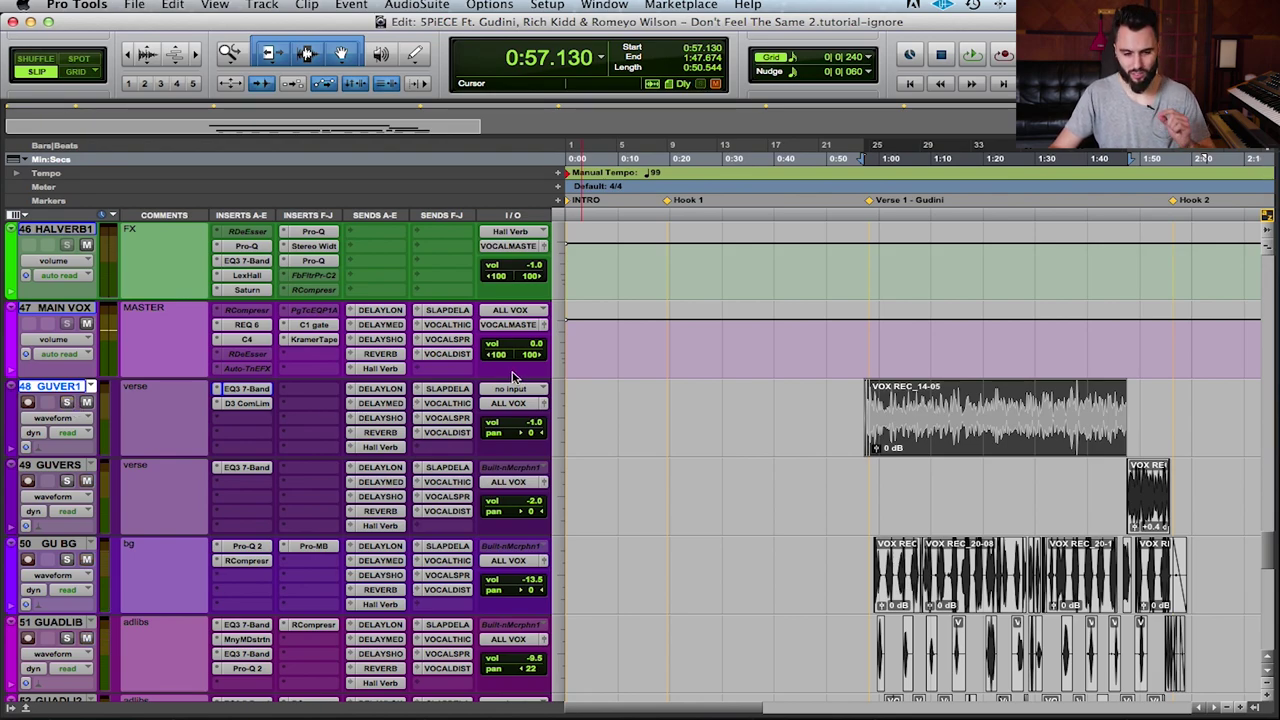
- Reopen the Dyn3 Compressor/Limiter on GUVER1 and reposition its window to review the compression curve
click(245, 403)
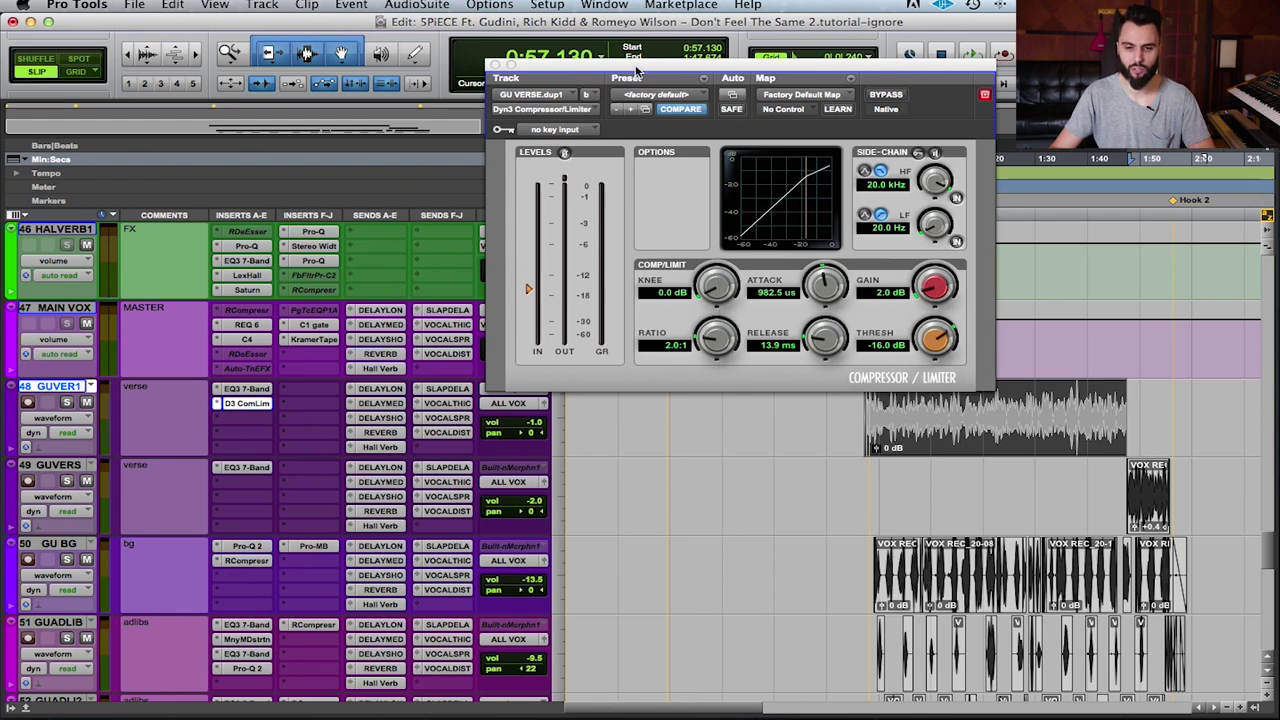
drag(636, 72, 540, 72)
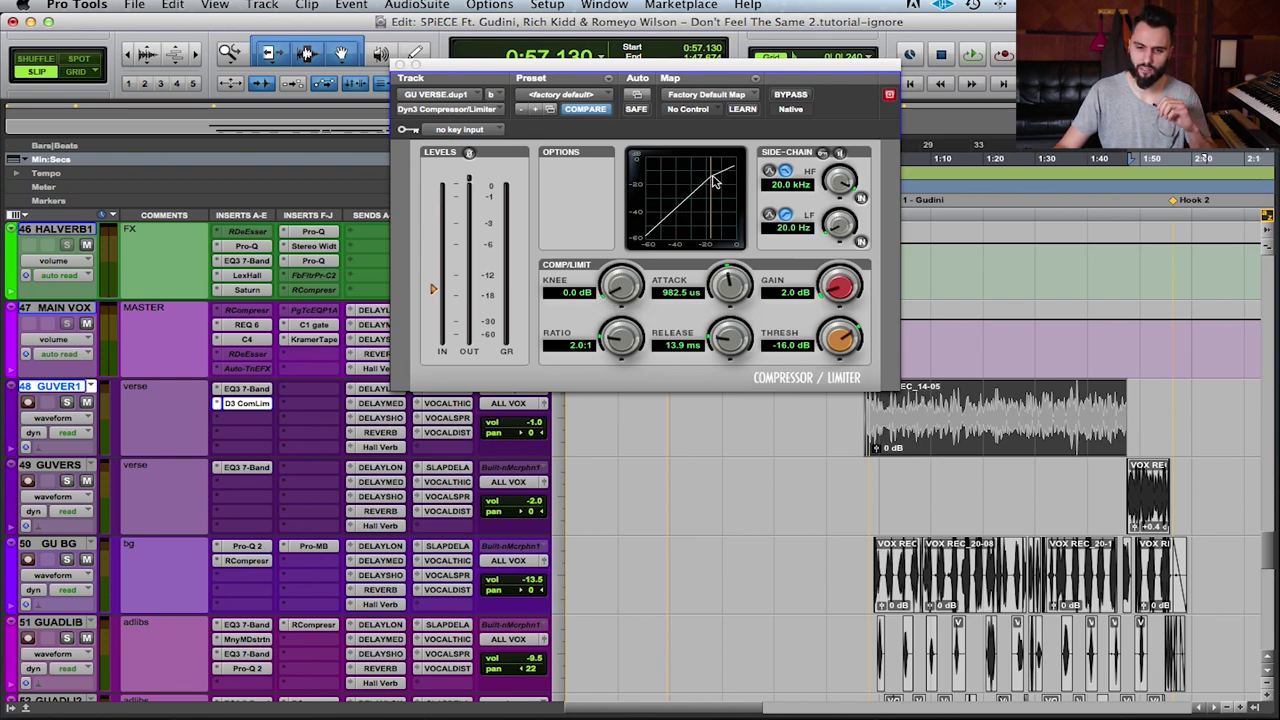
- Try the compressor's knee at 30.0 dB to compare the curve shapes, and return it to 0.0 dB
drag(621, 281, 618, 254)
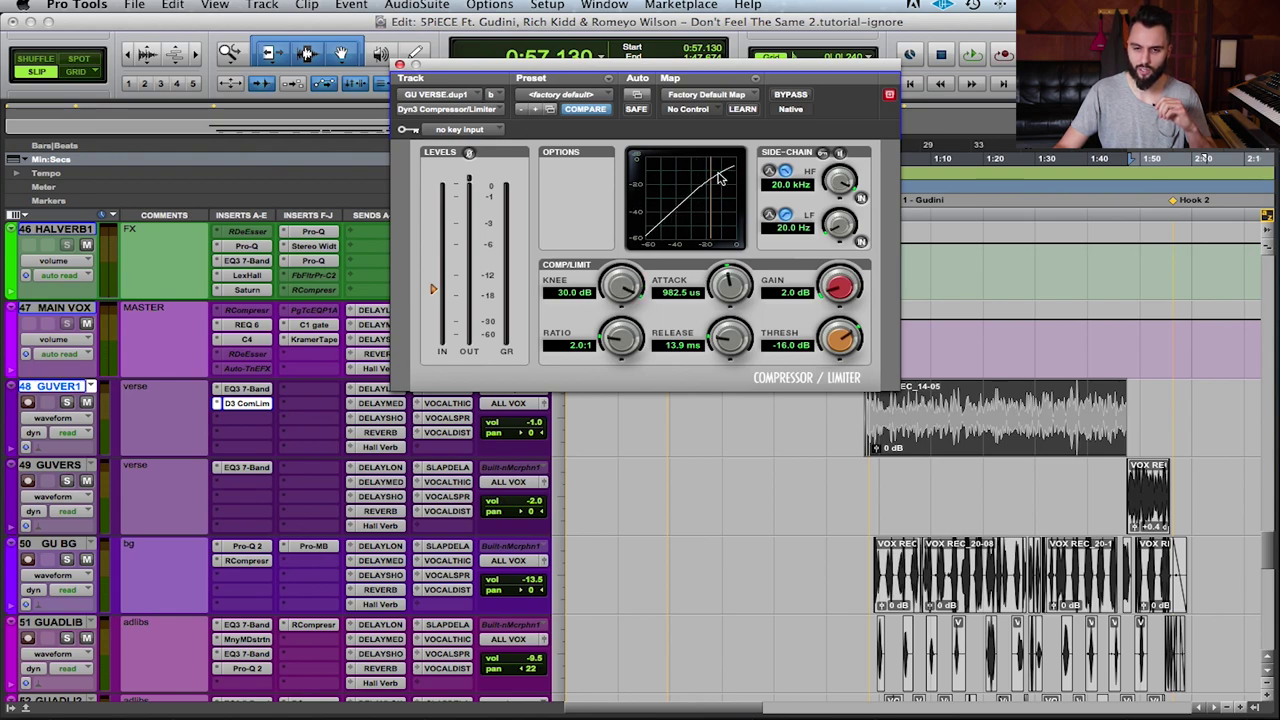
drag(621, 287, 657, 278)
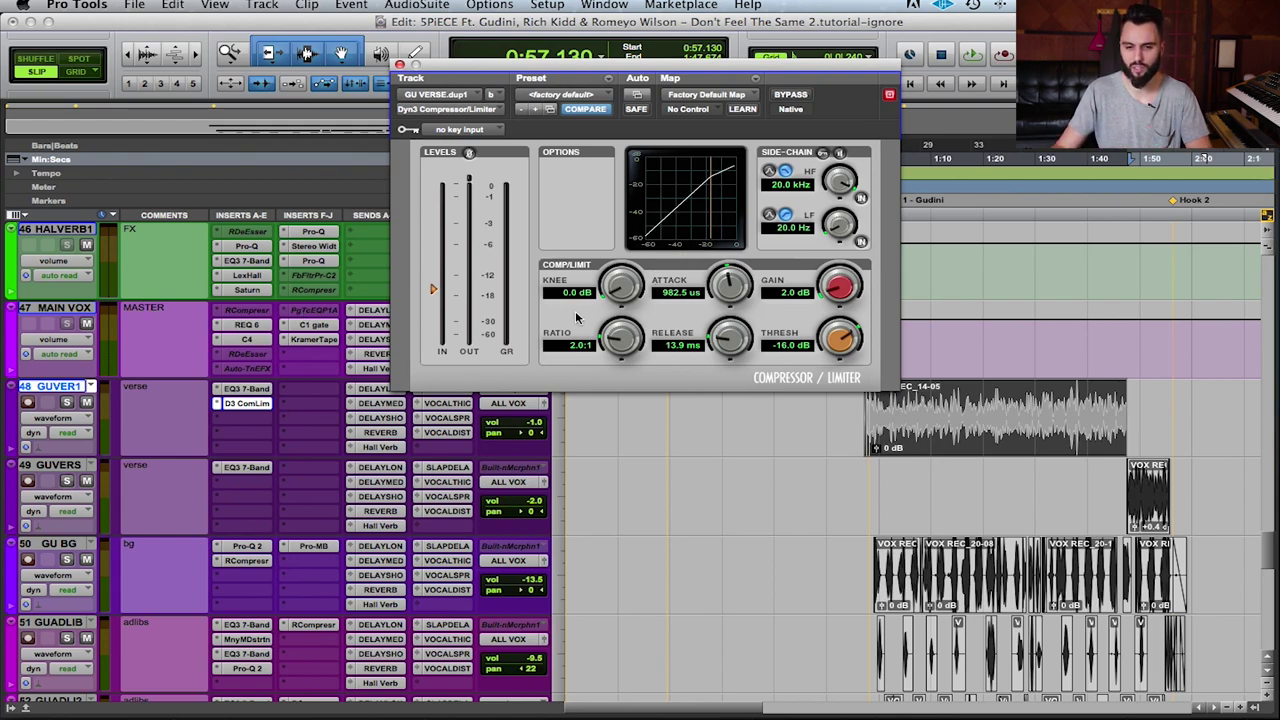
- Play the verse while auditioning the compressor's knee at 30.0 dB, settle it at 17.0 dB, and stop playback
key(space)
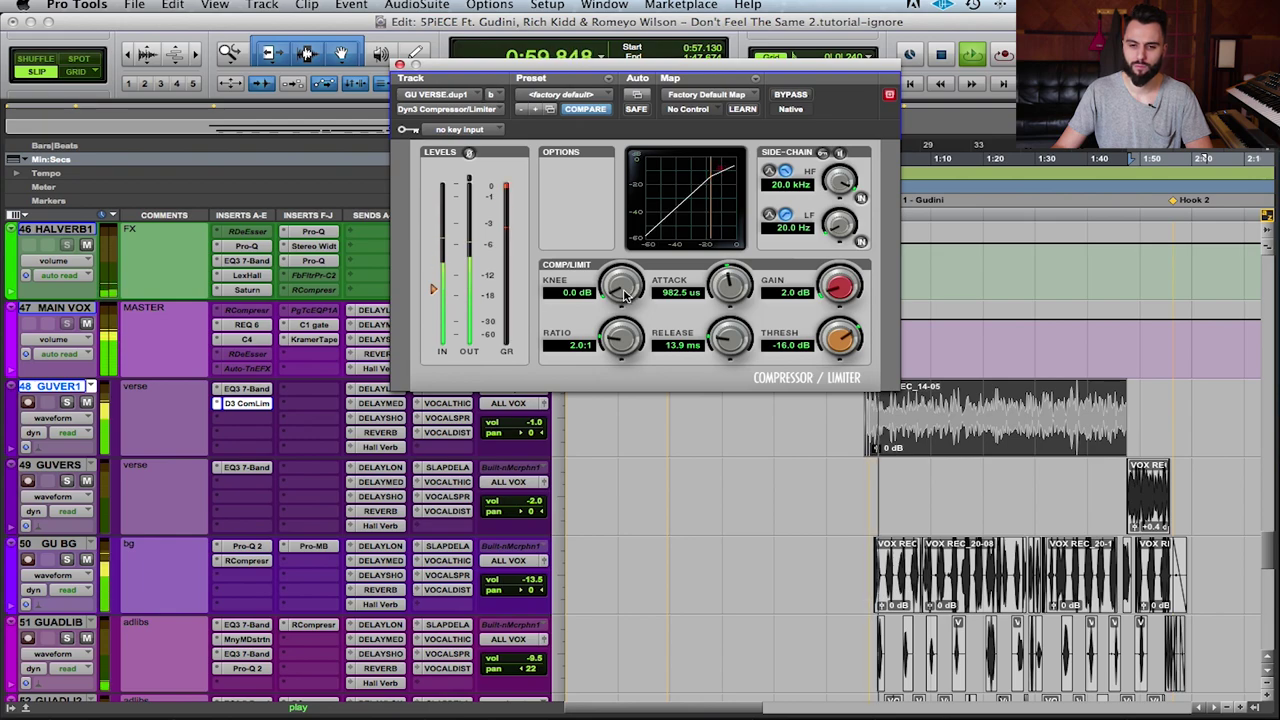
drag(622, 291, 632, 195)
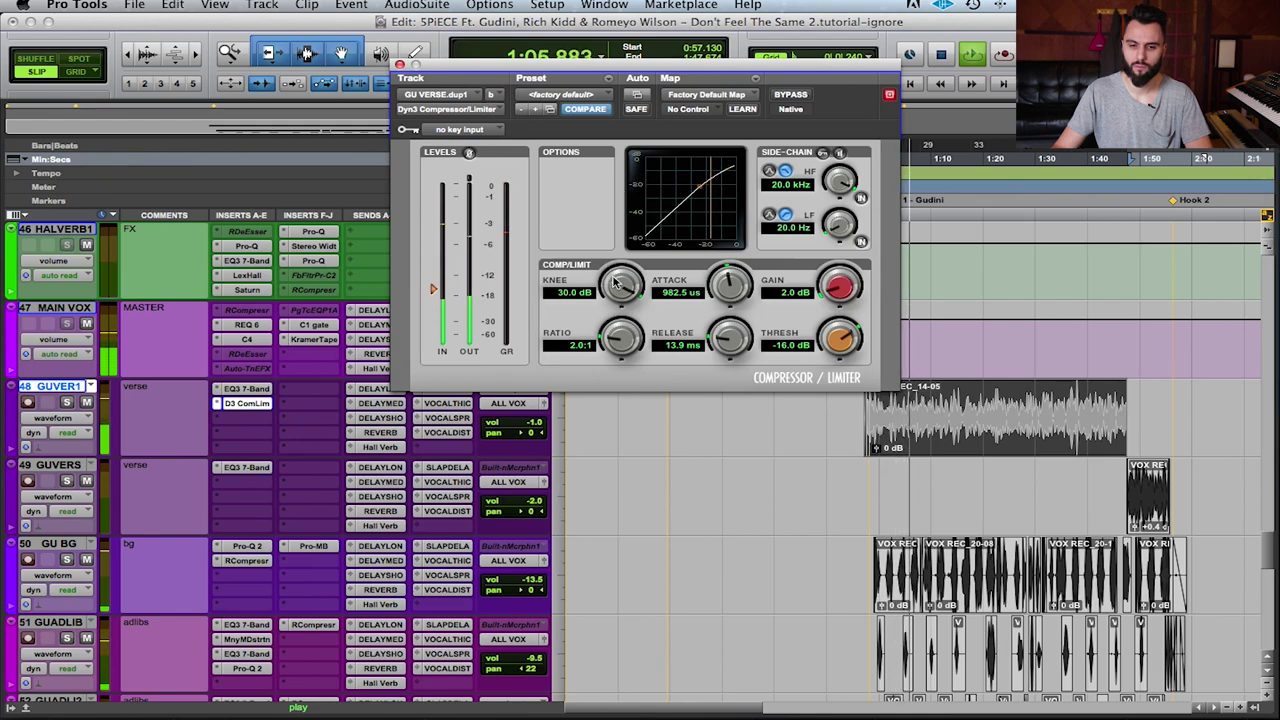
drag(610, 292, 621, 355)
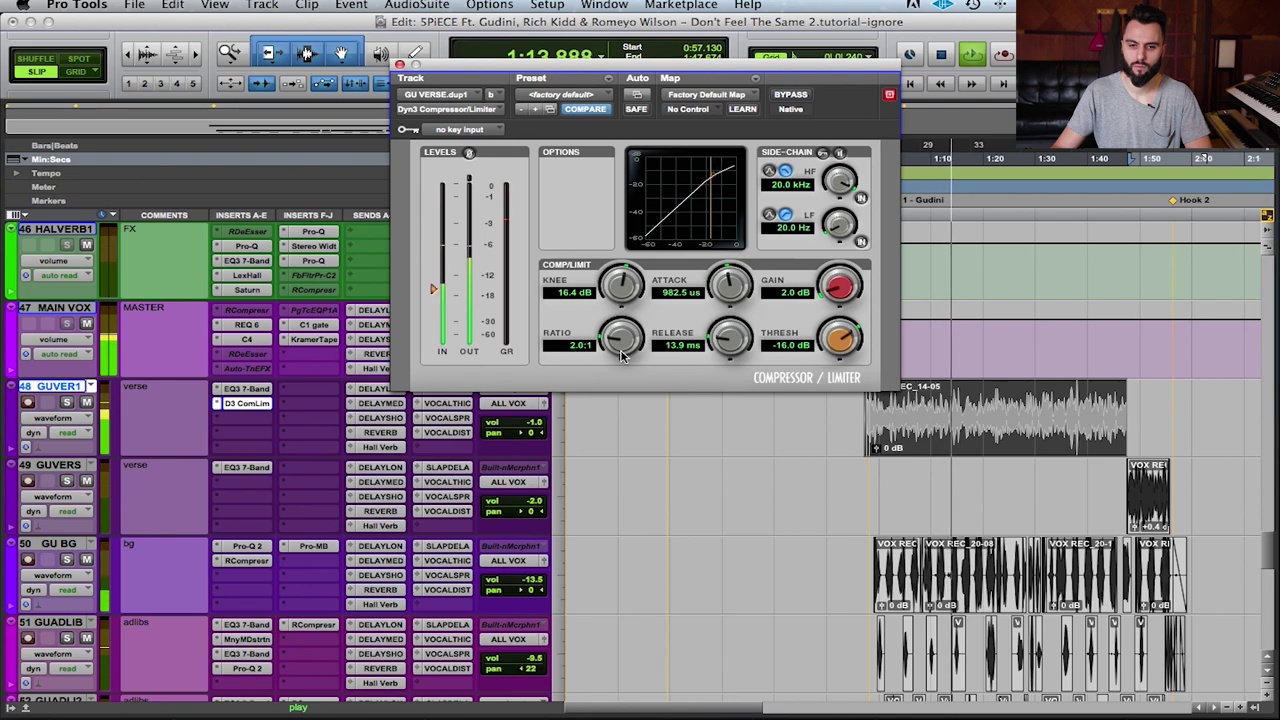
drag(621, 292, 623, 289)
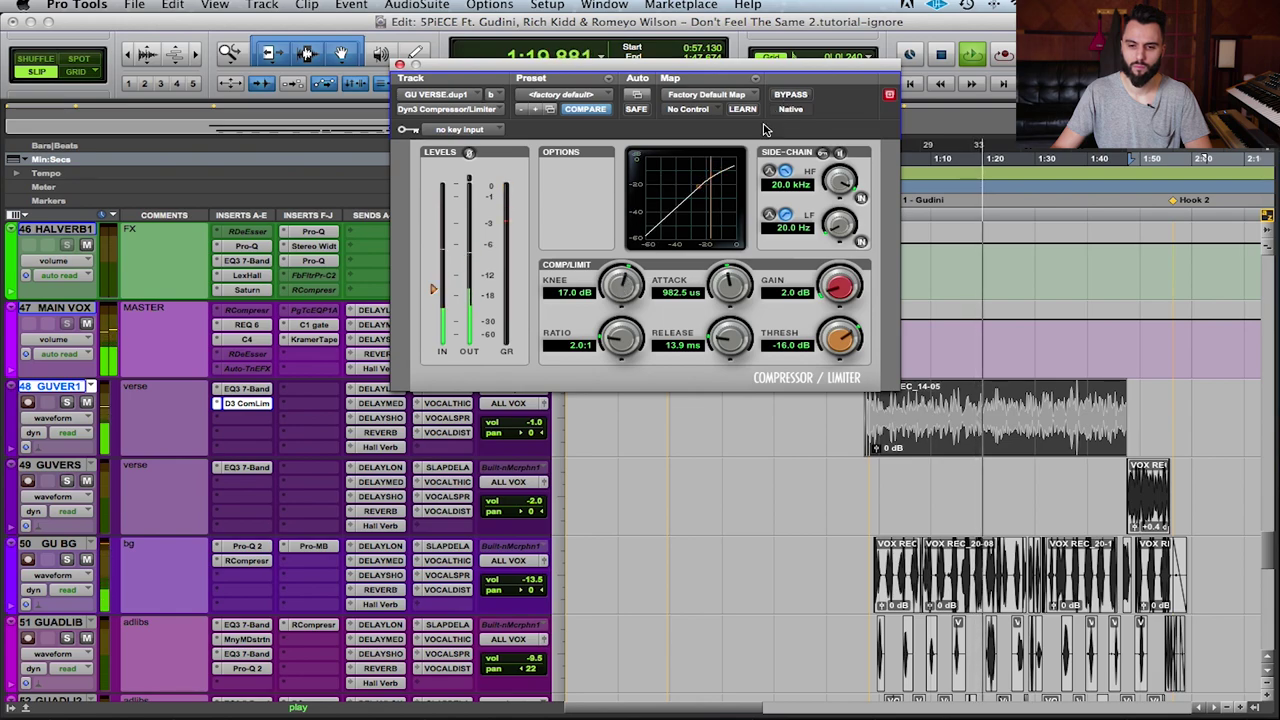
key(space)
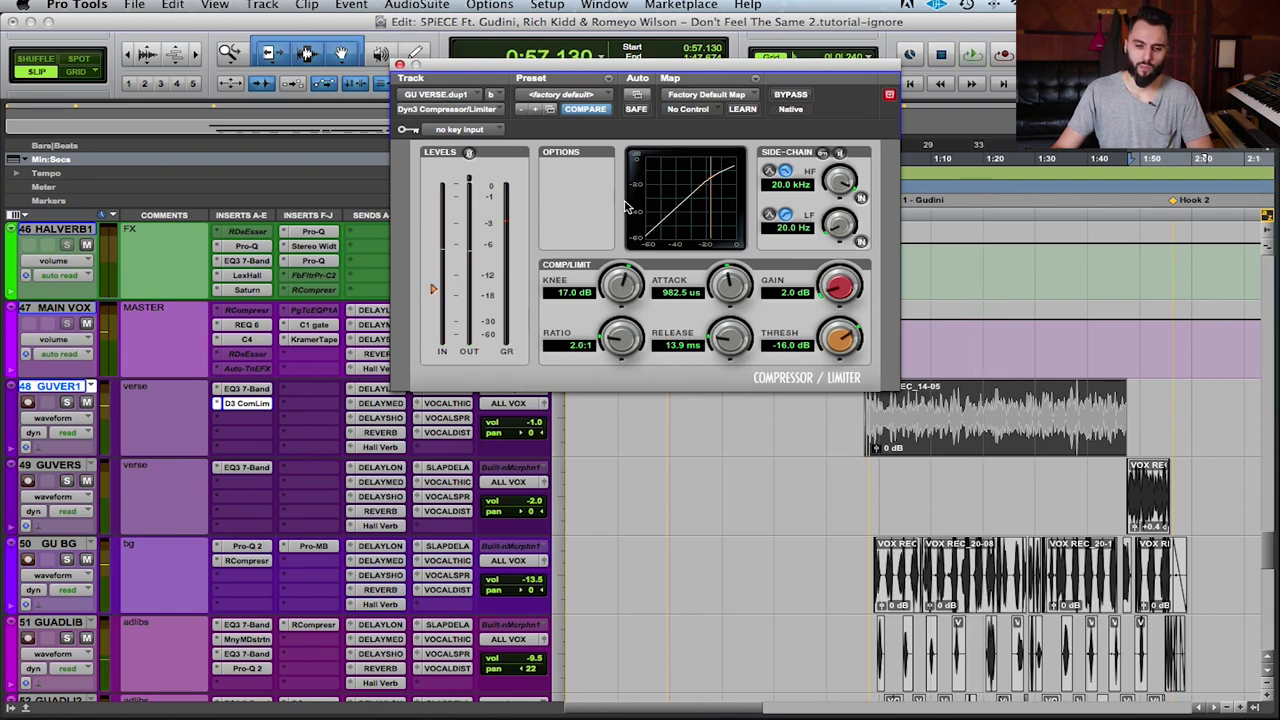